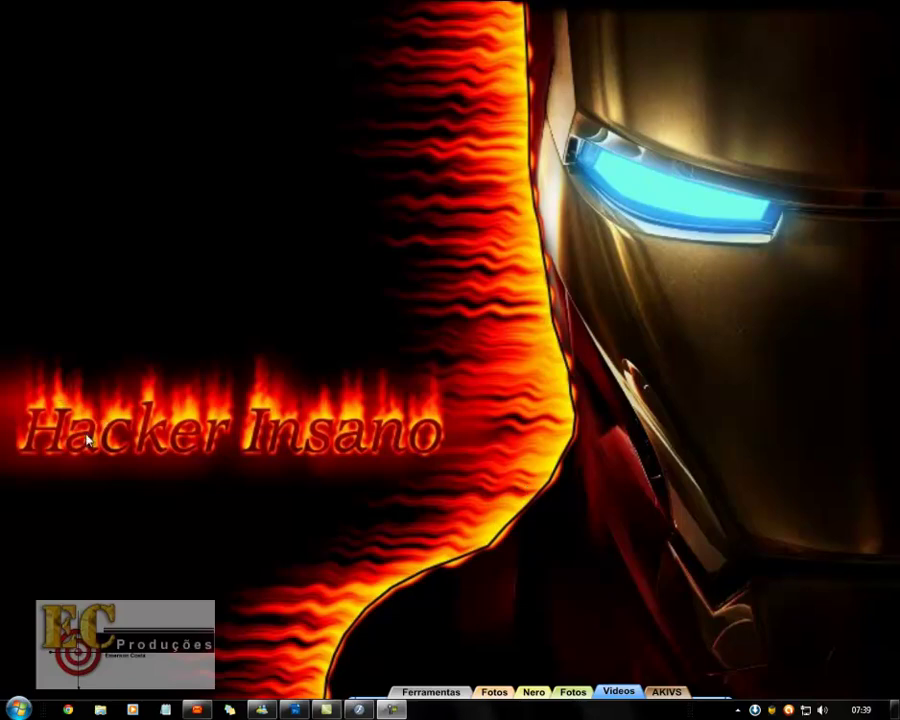
# Open the tony-shalini couple garden photo in Photoshop.
pyautogui.click(294, 710)
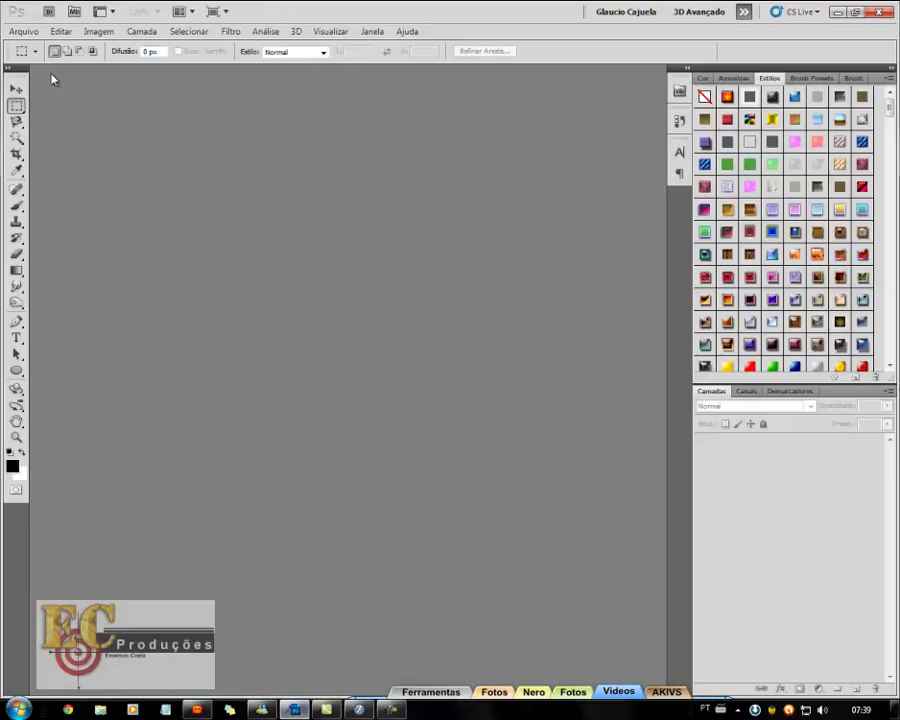
pyautogui.click(23, 31)
pyautogui.click(30, 59)
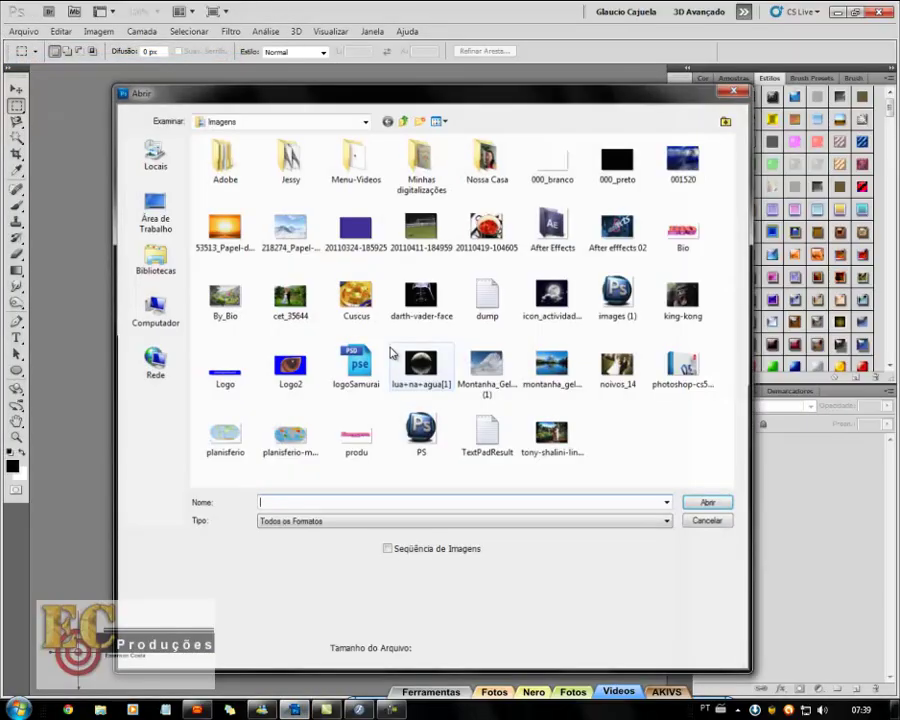
pyautogui.click(551, 432)
pyautogui.click(707, 502)
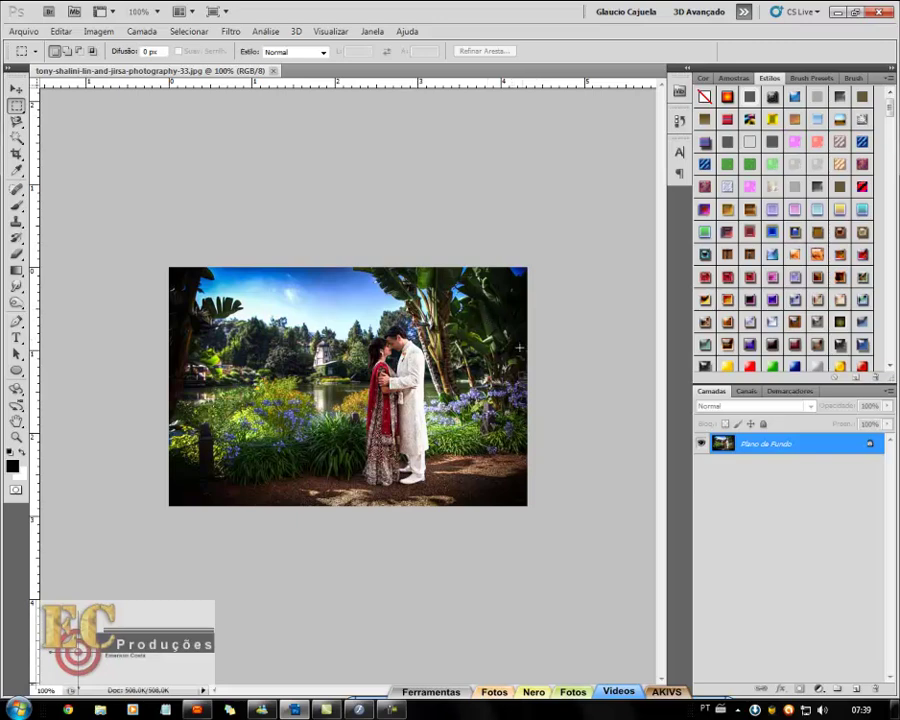
# Select the whole photo and copy it onto a new layer, Camada 1.
pyautogui.hotkey('ctrl', 'a')
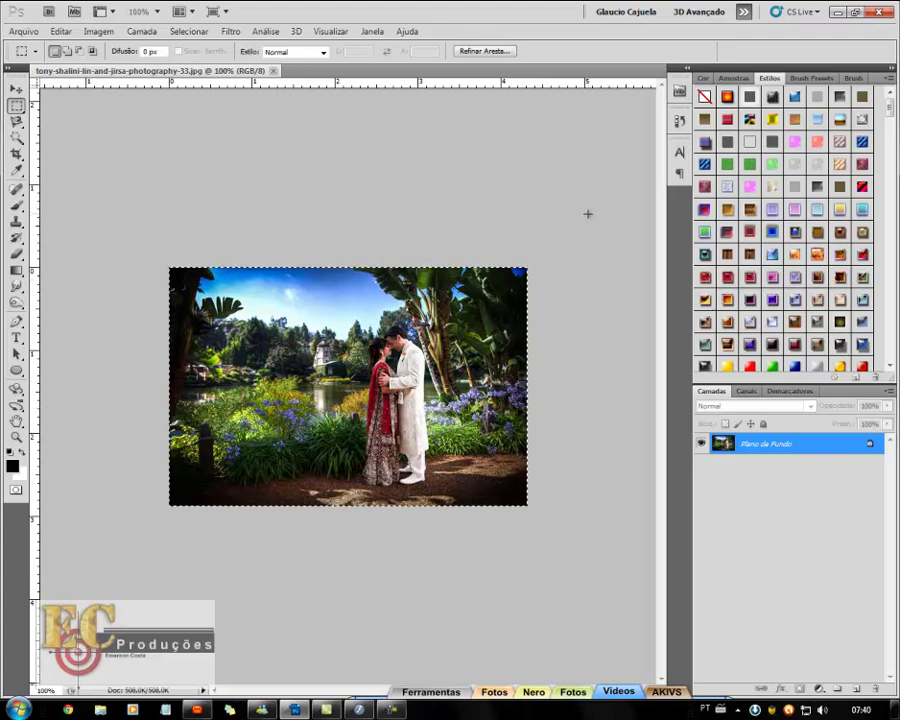
pyautogui.hotkey('ctrl', 'shift', 'j')
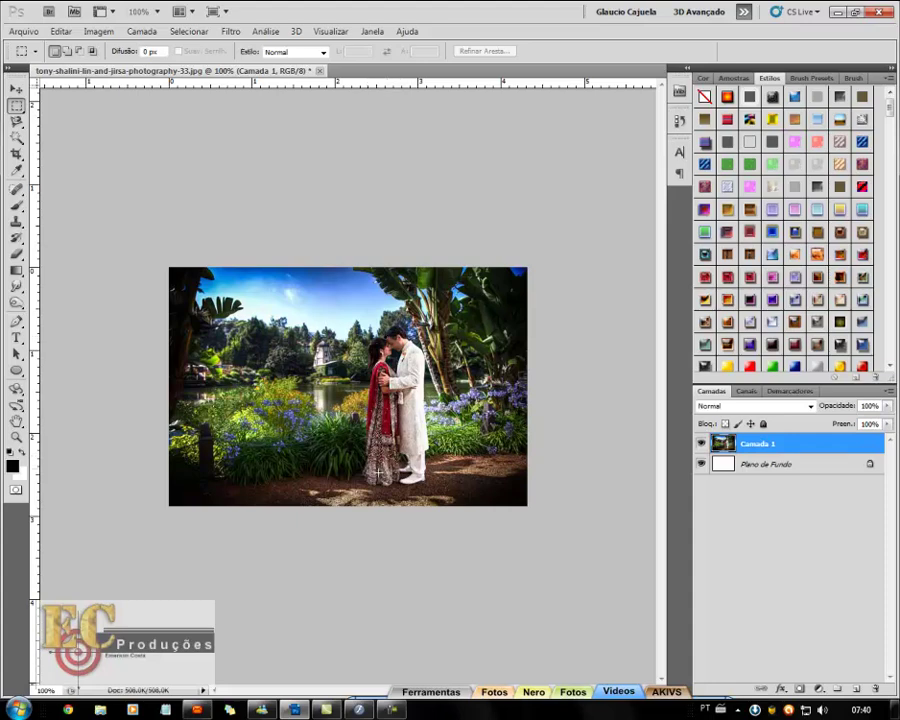
pyautogui.click(16, 437)
# Fit the photo to the window and trace around the couple with the Magnetic Lasso.
pyautogui.click(388, 52)
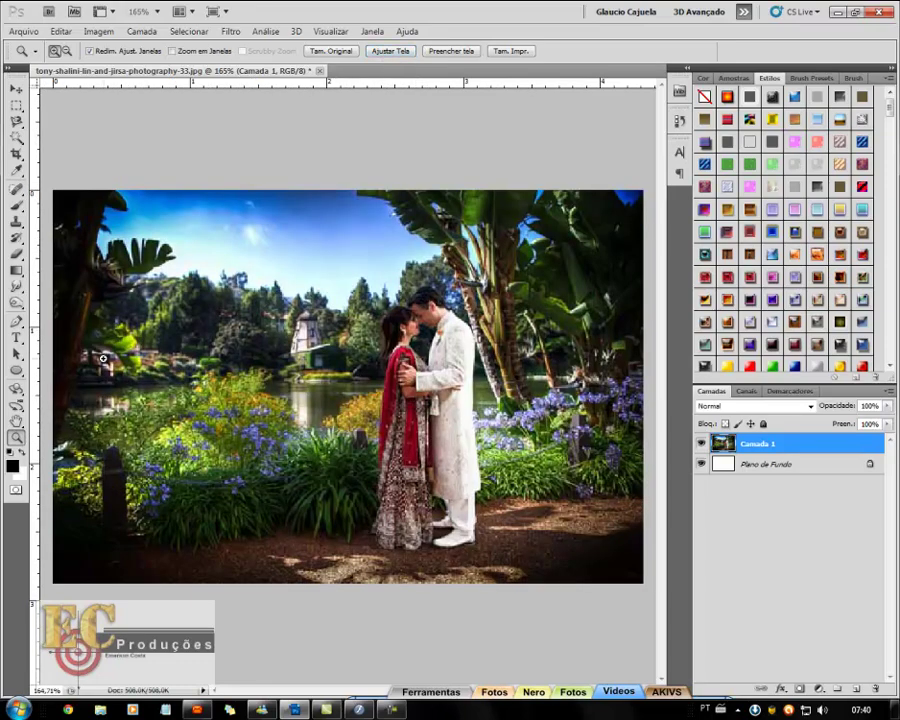
pyautogui.click(16, 122)
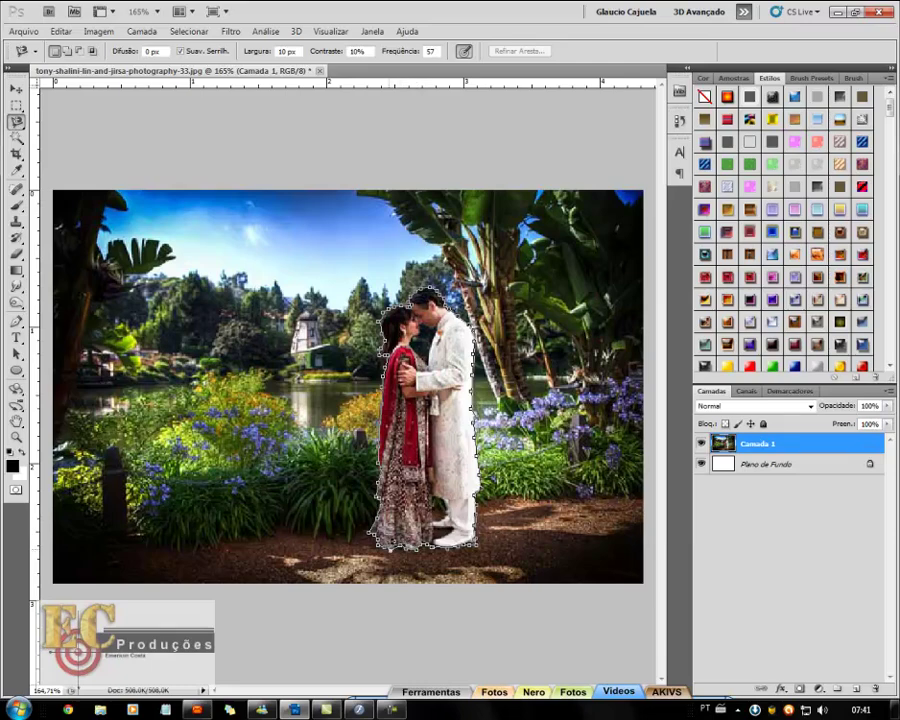
# Close the lasso path into a selection and subtract stray background areas from it.
pyautogui.press('Return')
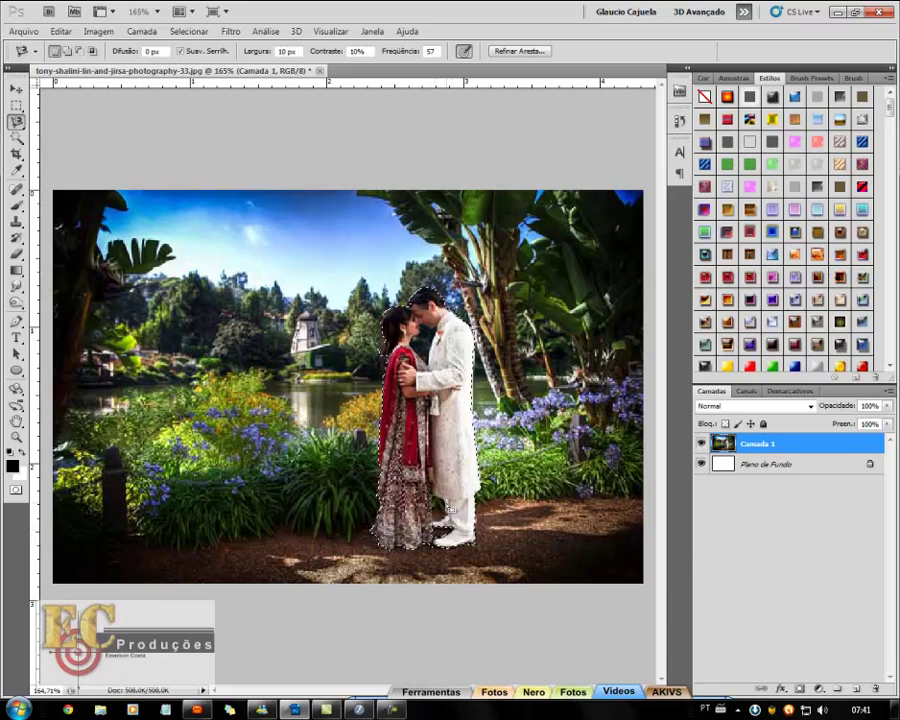
pyautogui.click(79, 50)
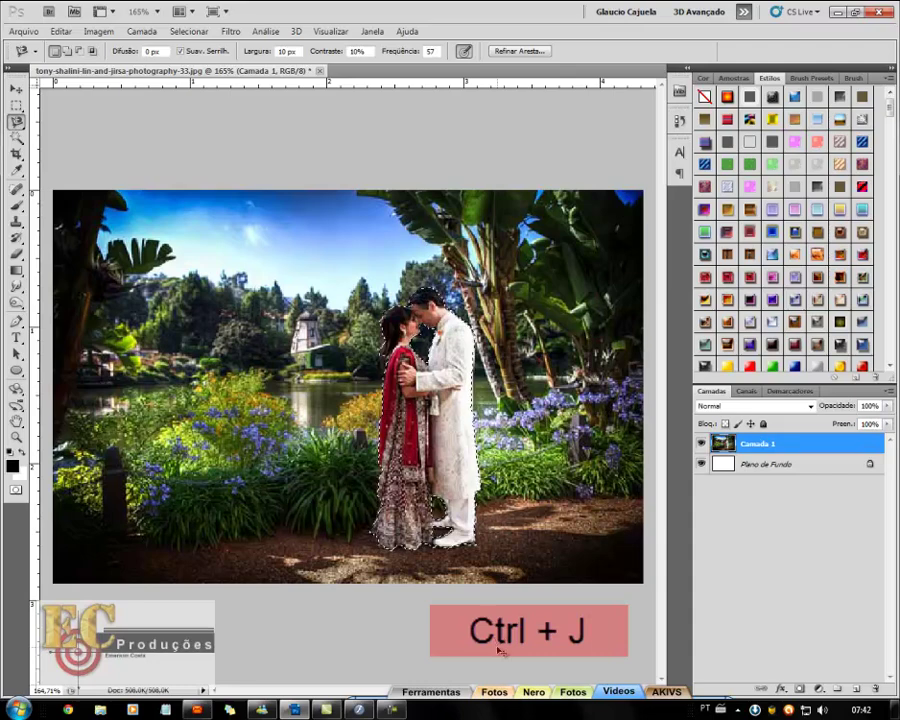
# Copy the couple to Camada 2 and erase leftover edge fragments while Camada 1 is hidden.
pyautogui.hotkey('ctrl', 'j')
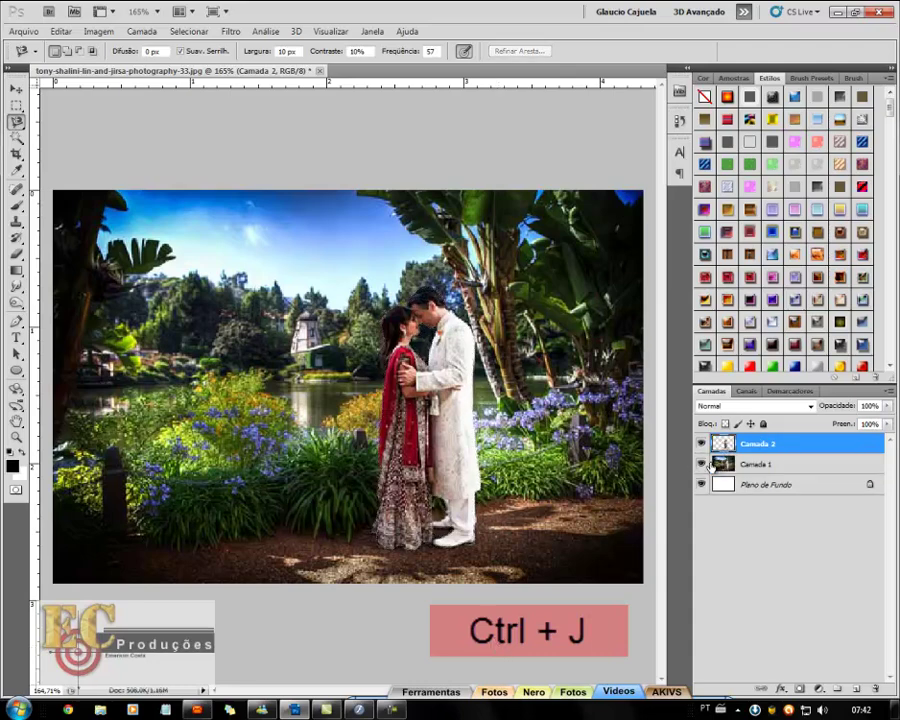
pyautogui.click(701, 464)
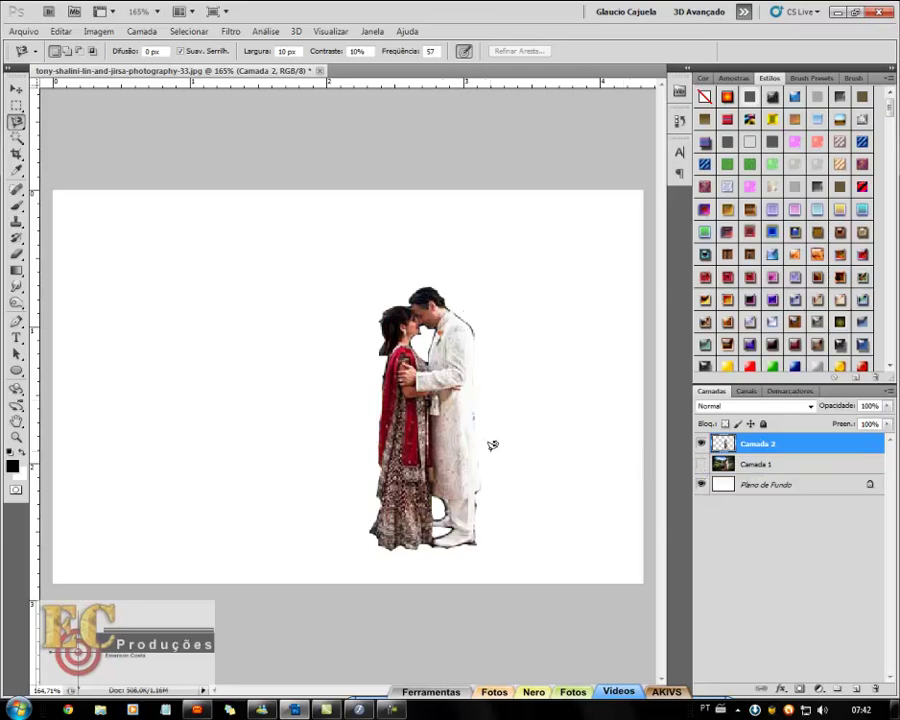
pyautogui.click(18, 256)
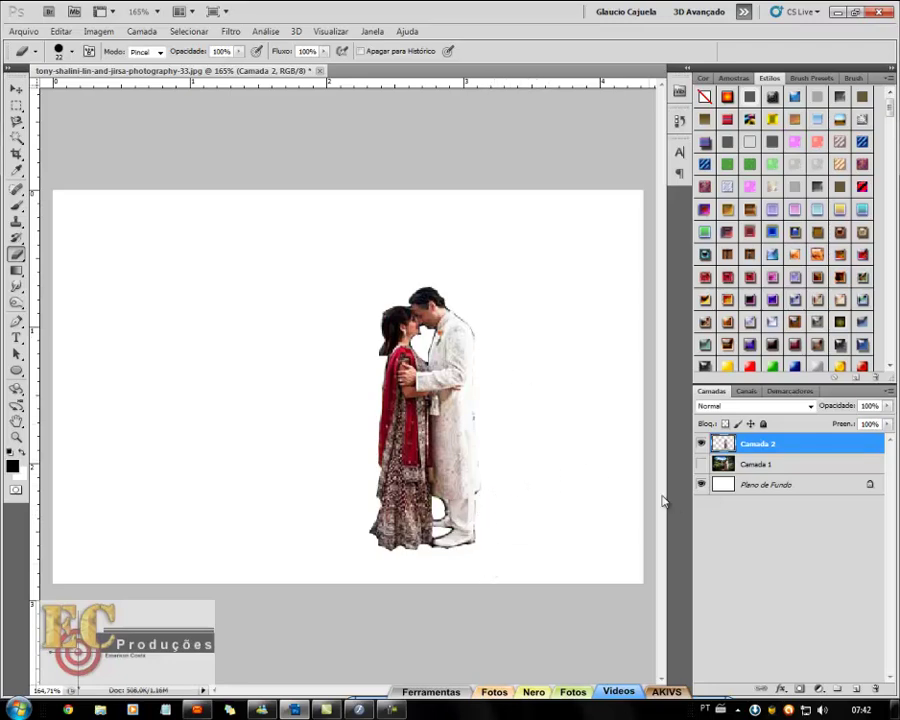
pyautogui.click(702, 465)
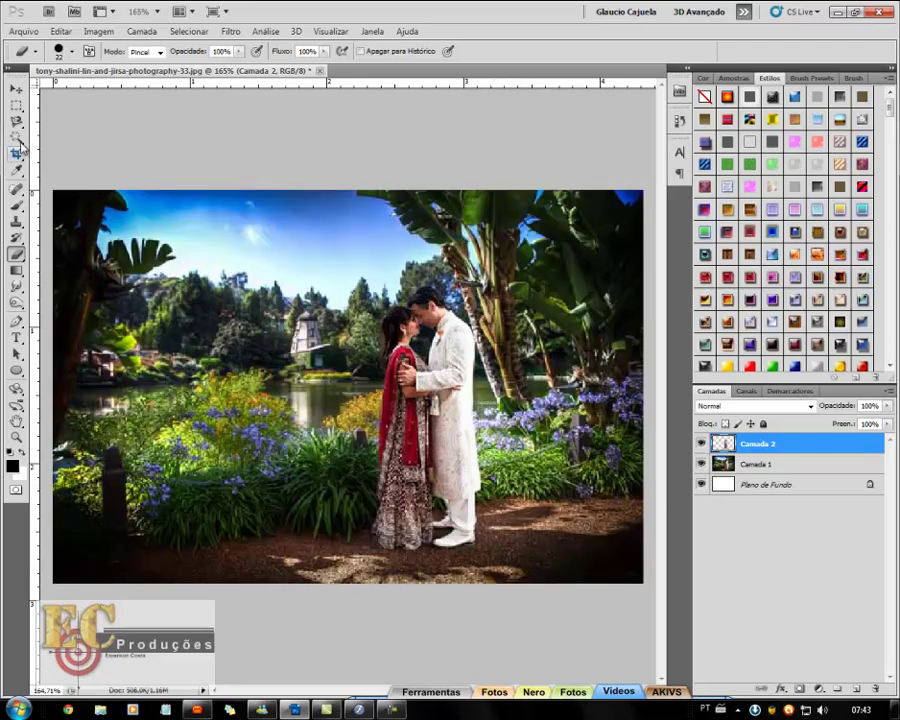
pyautogui.click(16, 91)
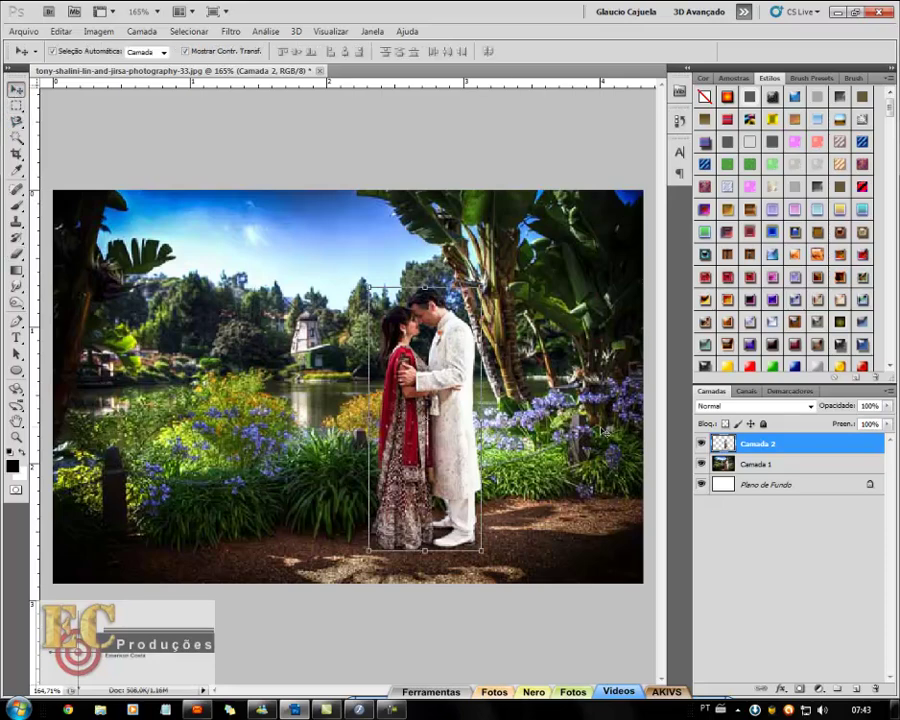
# Delete everything on Camada 1 outside a rectangle around the couple's middle.
pyautogui.click(758, 467)
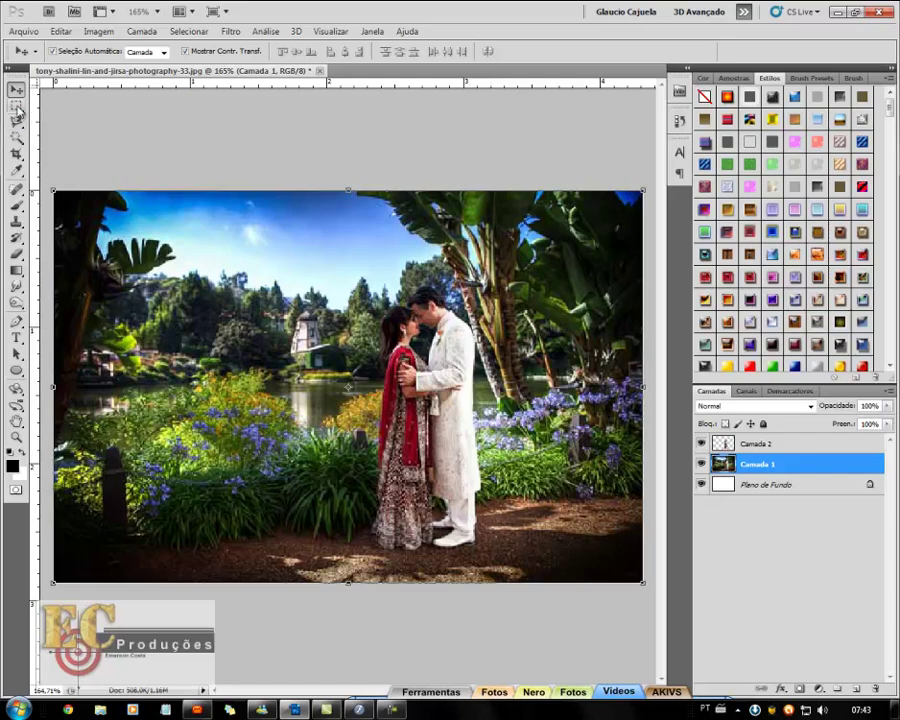
pyautogui.click(17, 106)
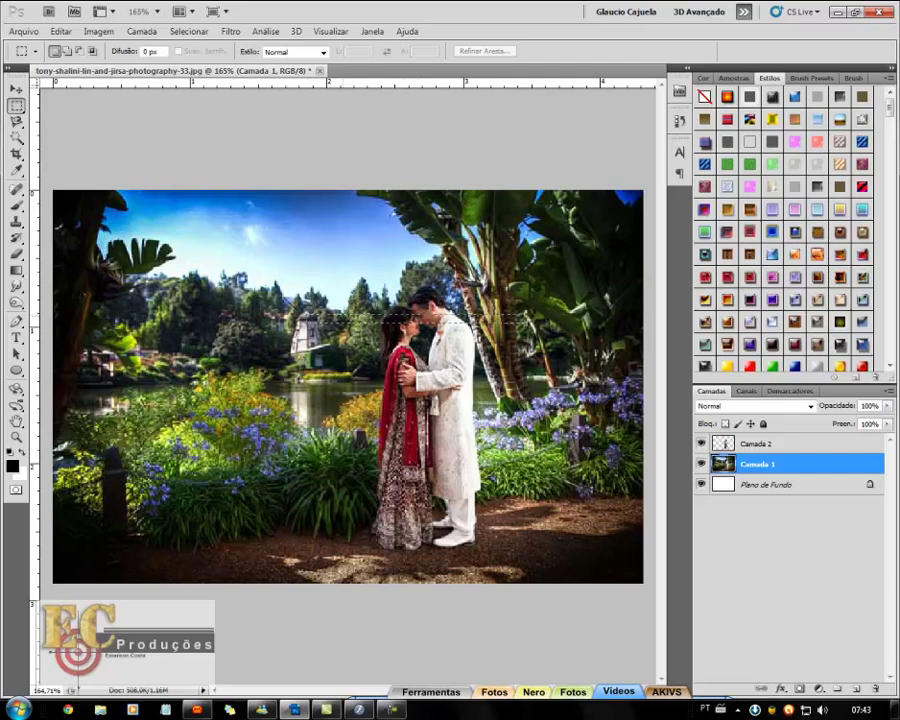
pyautogui.moveTo(520, 318); pyautogui.dragTo(593, 512)
pyautogui.moveTo(596, 514); pyautogui.dragTo(596, 514)
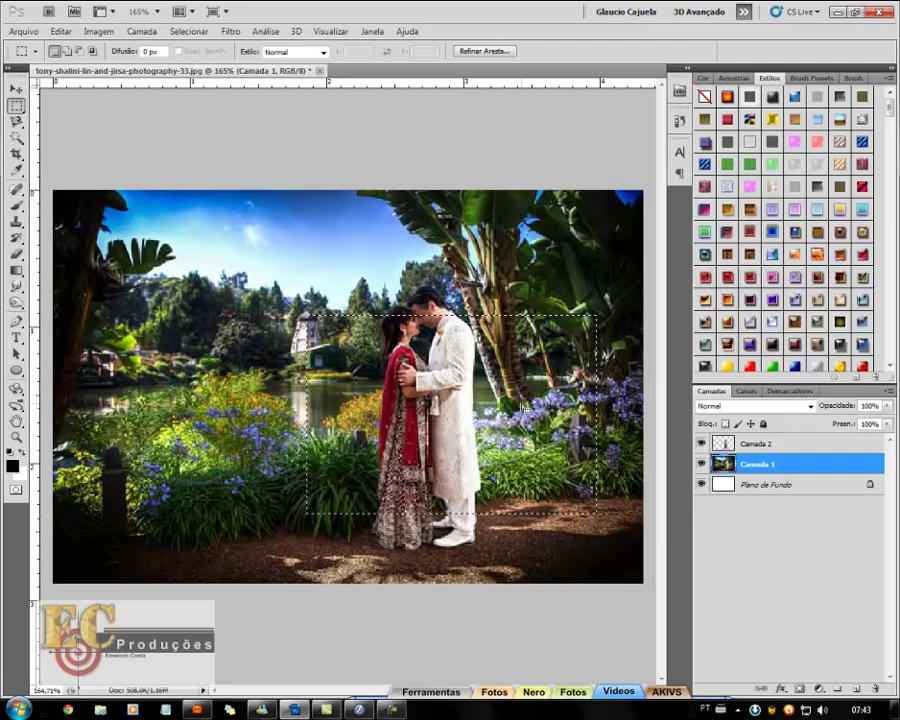
pyautogui.hotkey('ctrl', 'shift', 'i')
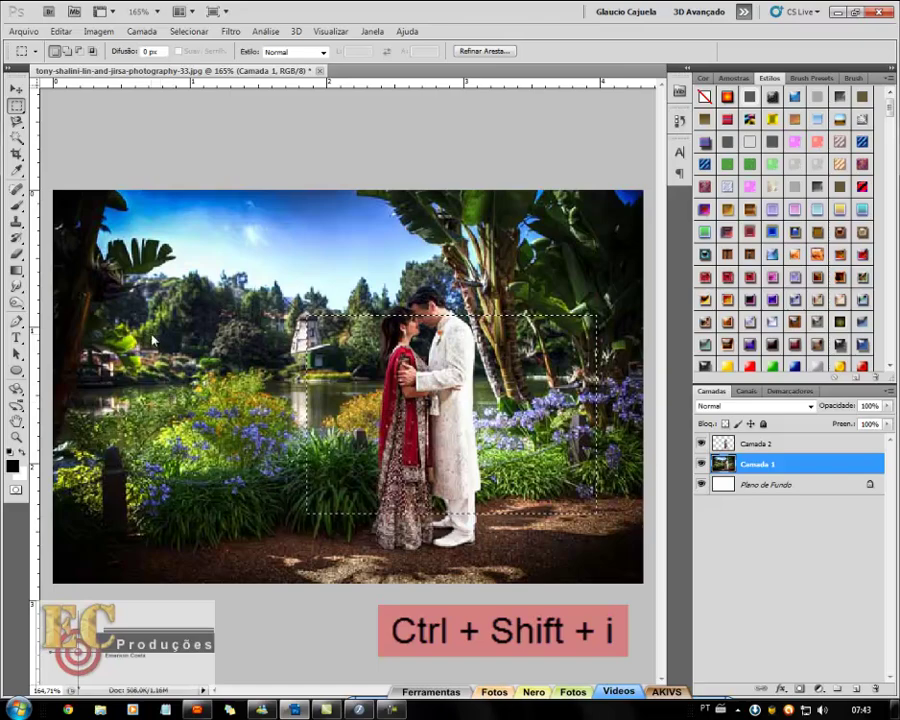
pyautogui.hotkey('ctrl', 'shift', 'i')
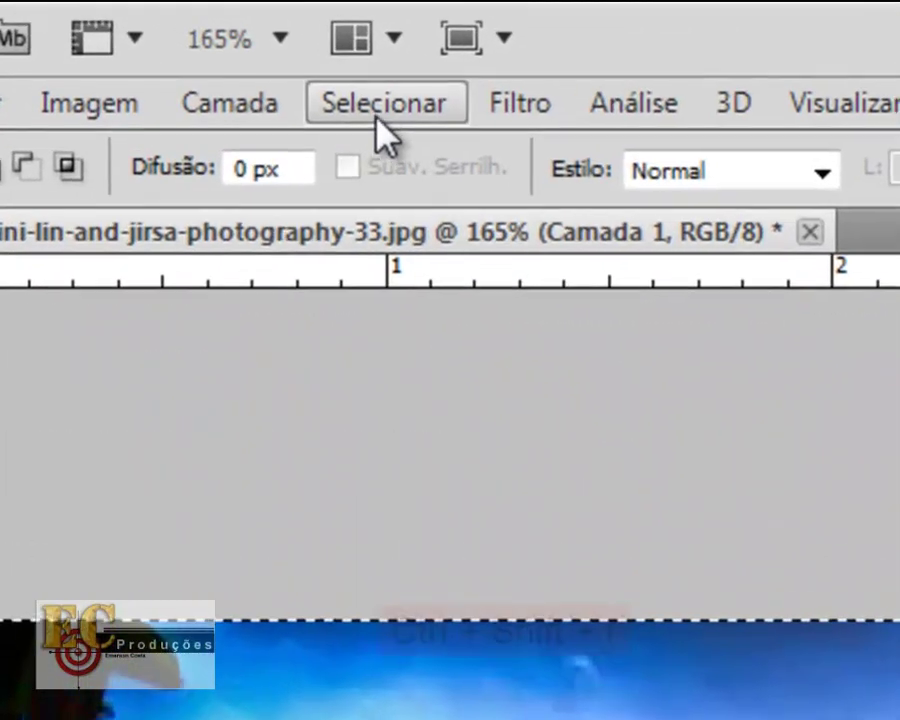
pyautogui.click(187, 33)
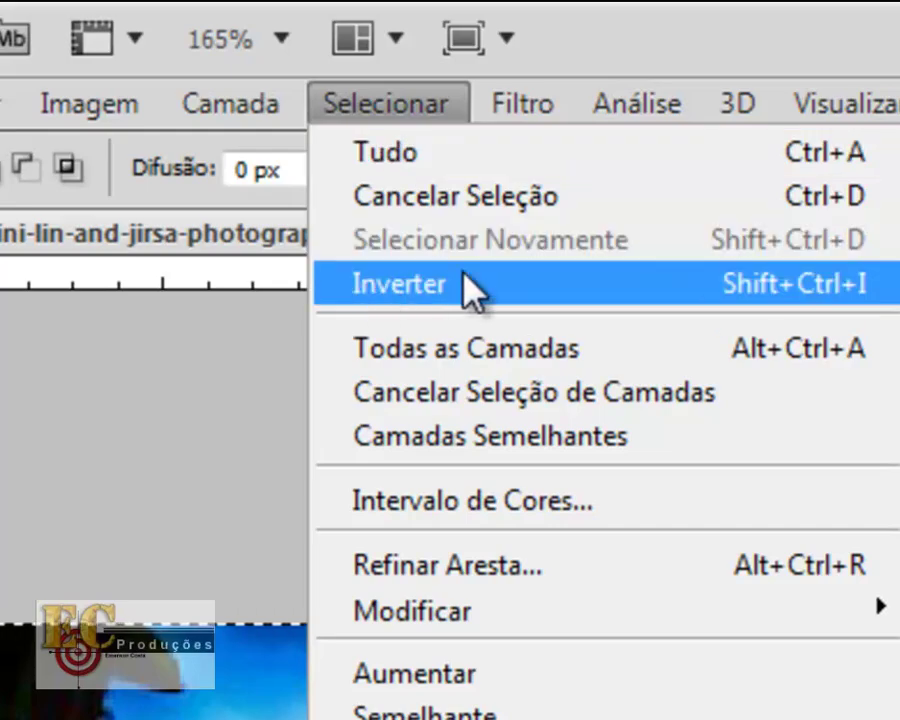
pyautogui.click(765, 290)
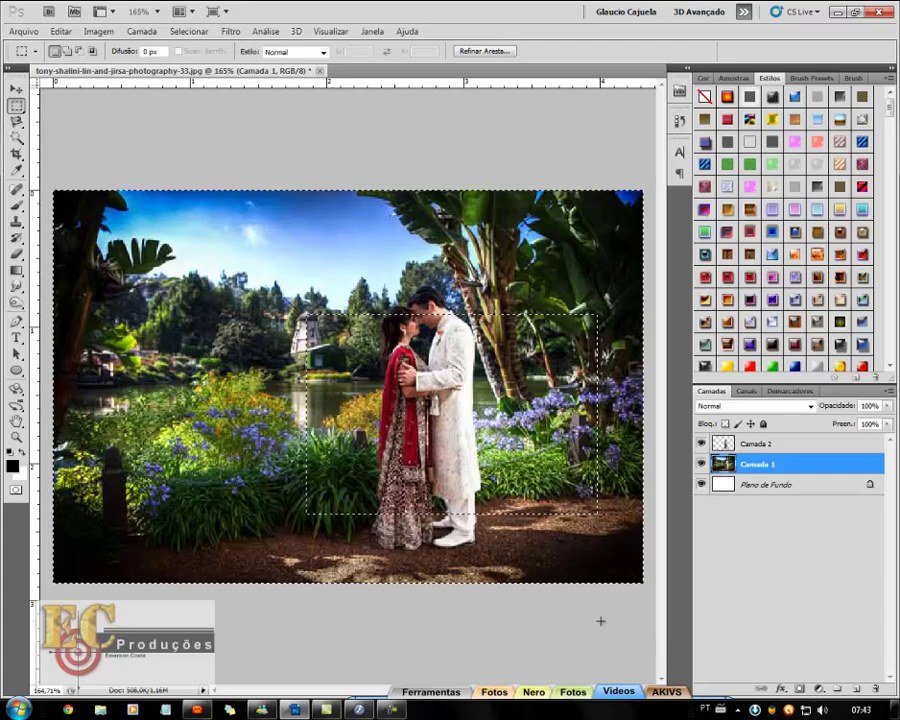
pyautogui.press('Delete')
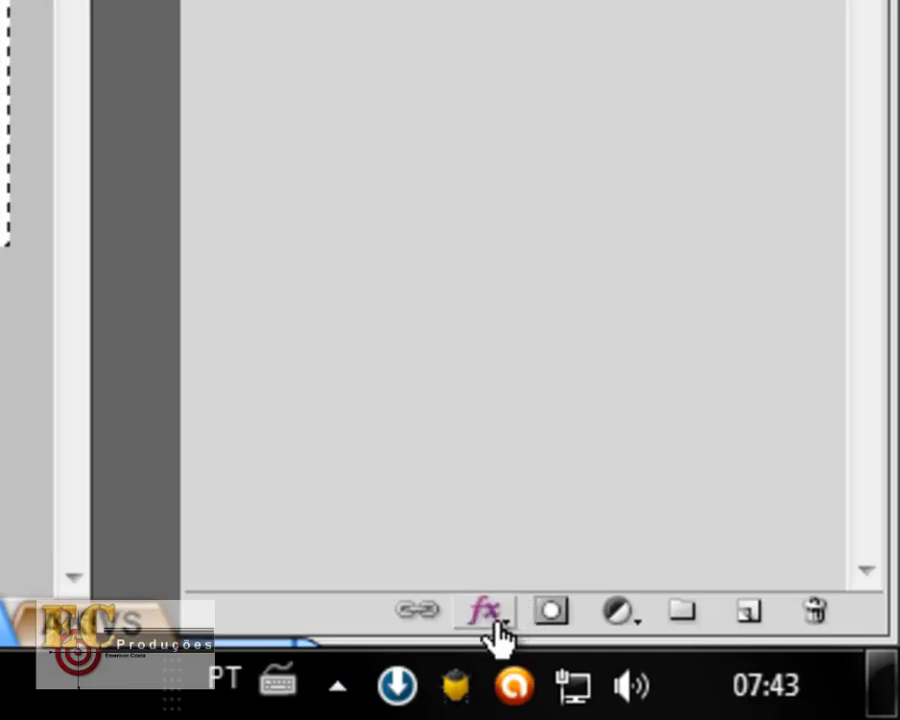
# Add a light grey, 5 px inside stroke to Camada 1.
pyautogui.click(494, 636)
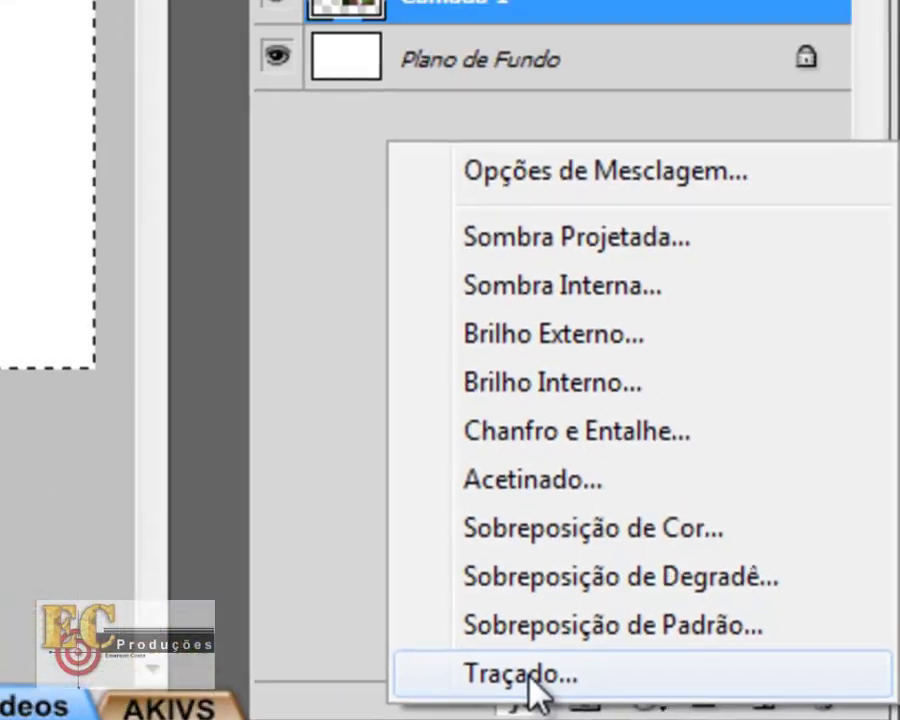
pyautogui.click(493, 588)
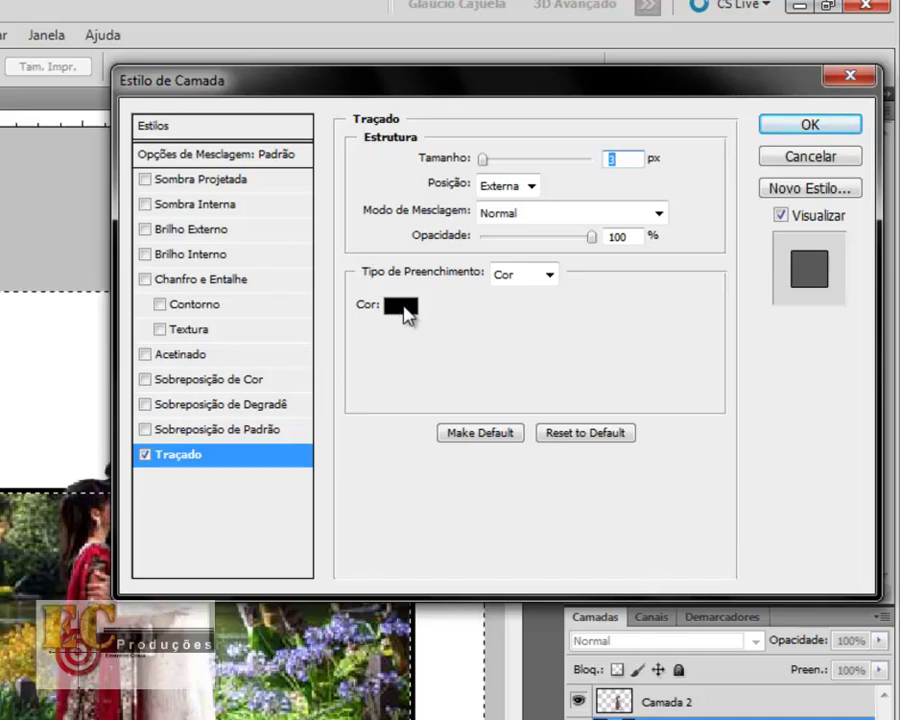
pyautogui.click(404, 307)
pyautogui.moveTo(198, 471); pyautogui.dragTo(150, 461)
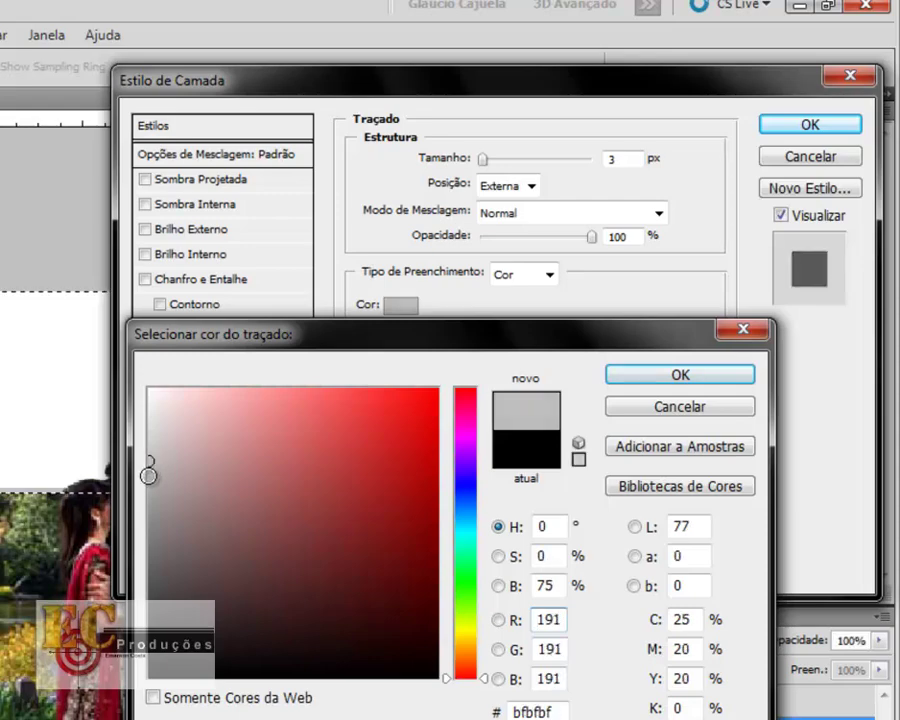
pyautogui.click(639, 376)
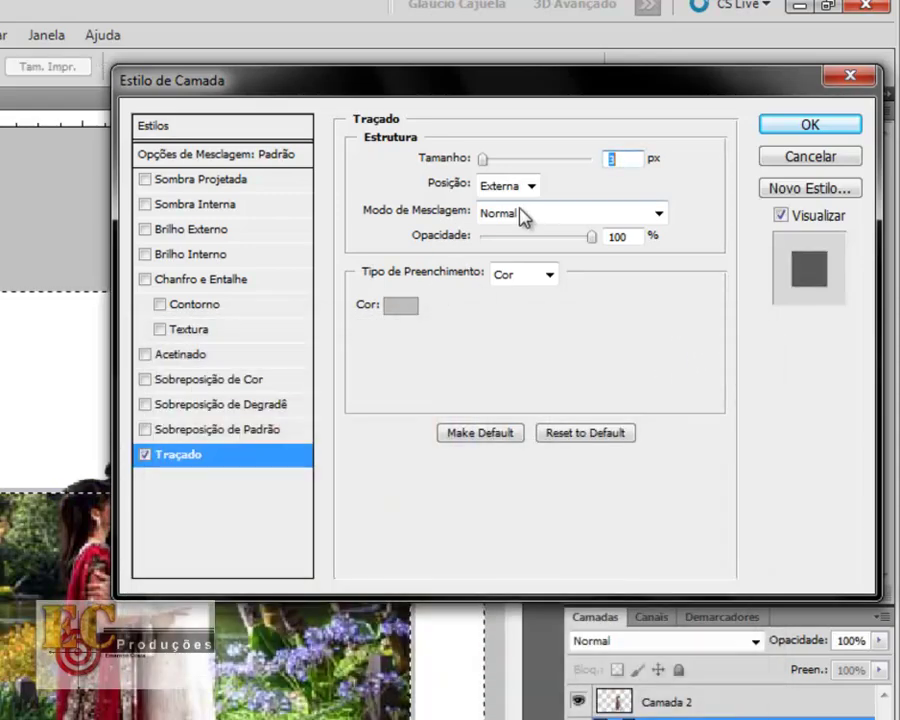
pyautogui.click(520, 187)
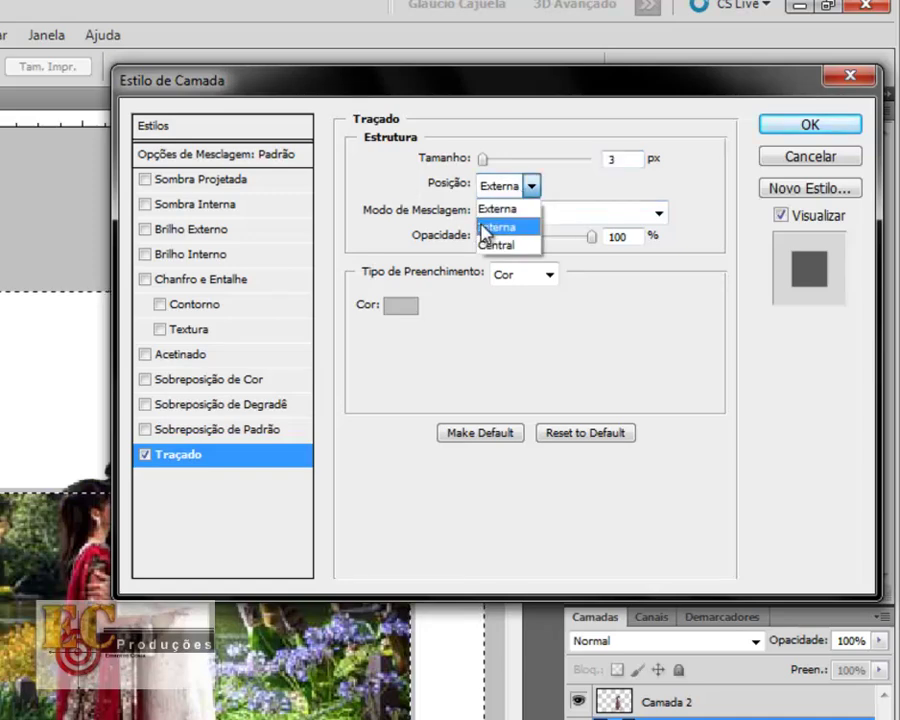
pyautogui.click(490, 227)
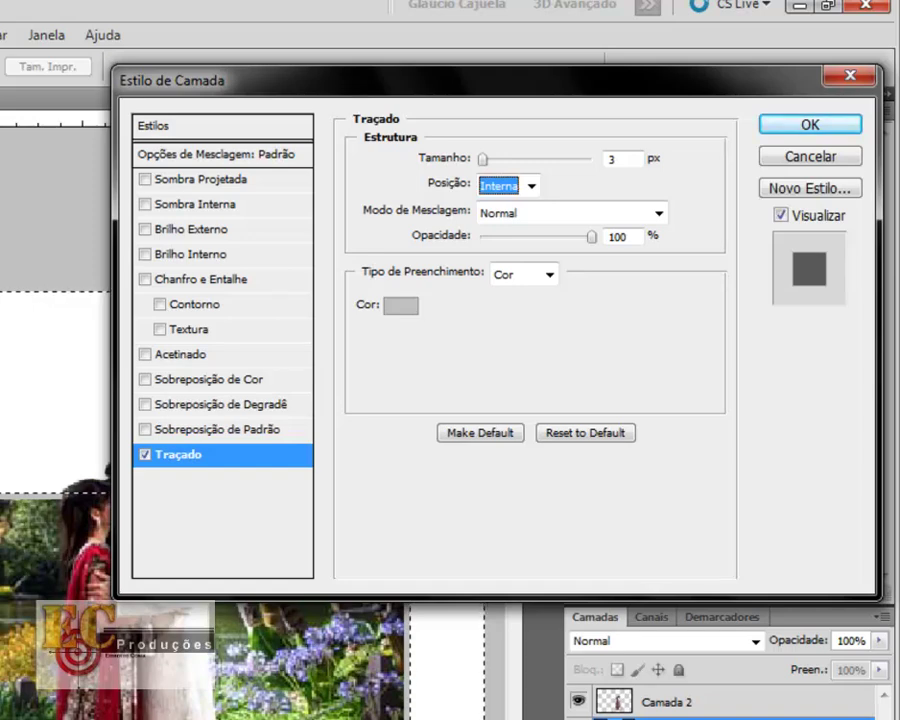
pyautogui.click(618, 159)
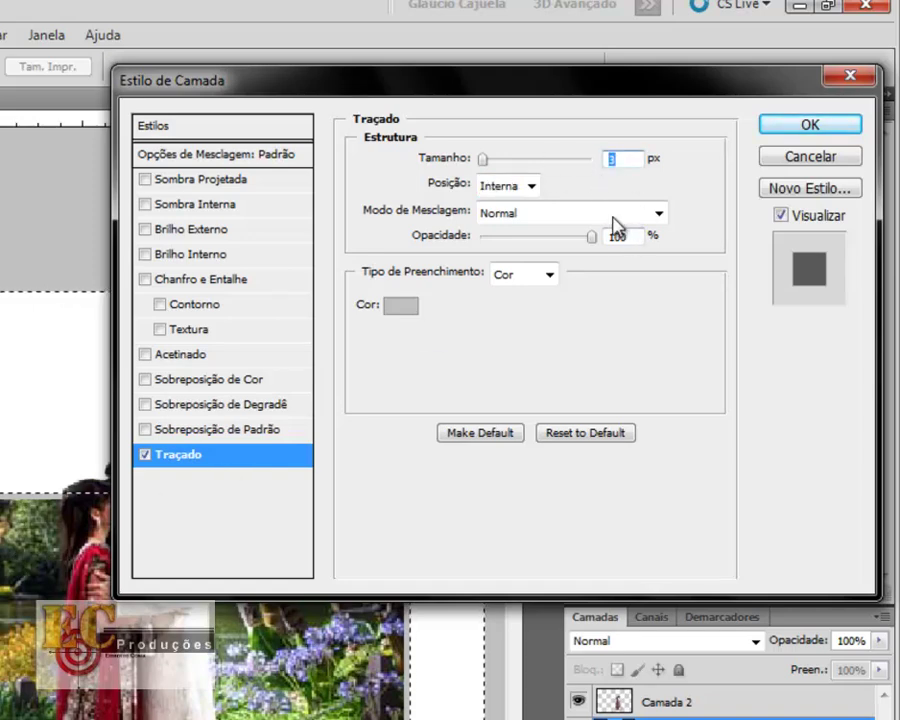
pyautogui.write('5')
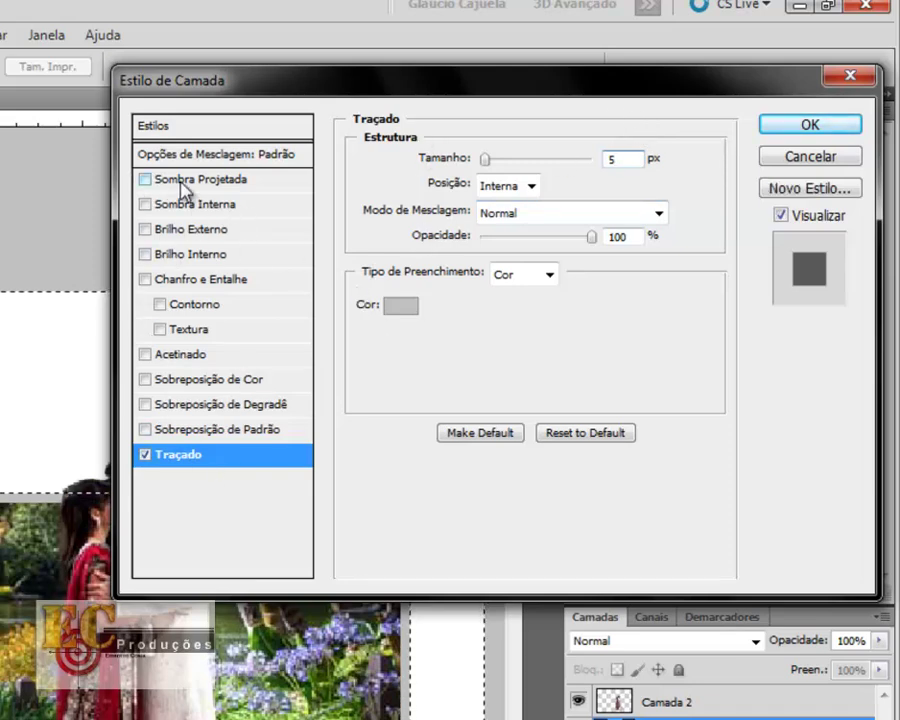
# Add a drop shadow with 120° angle, 8 px distance and 70% opacity.
pyautogui.click(181, 181)
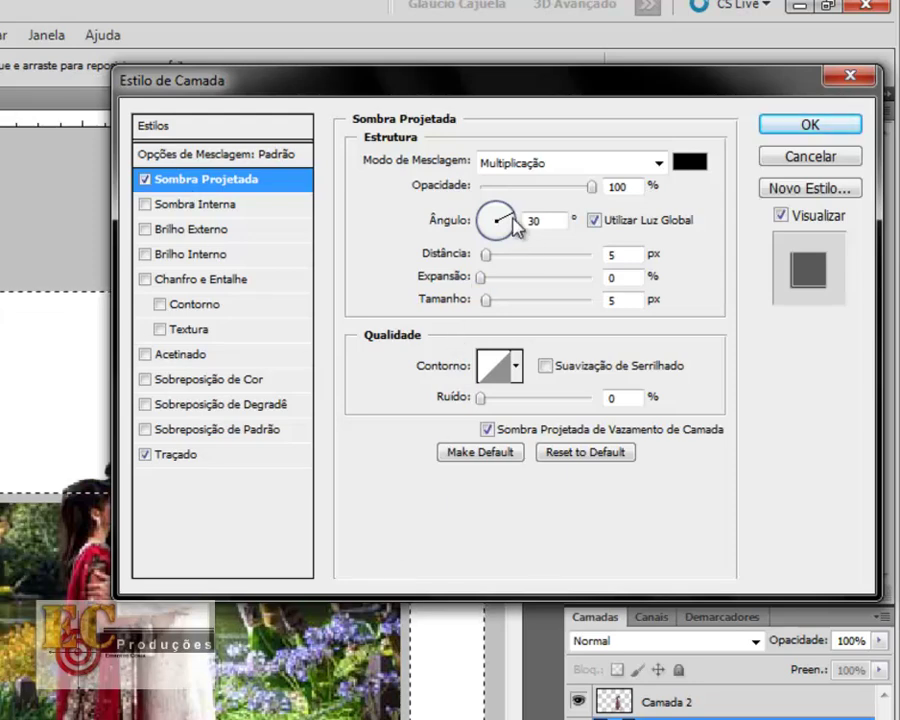
pyautogui.moveTo(514, 227)
pyautogui.mouseDown()
pyautogui.moveTo(486, 208)
pyautogui.moveTo(491, 216)
pyautogui.mouseUp()
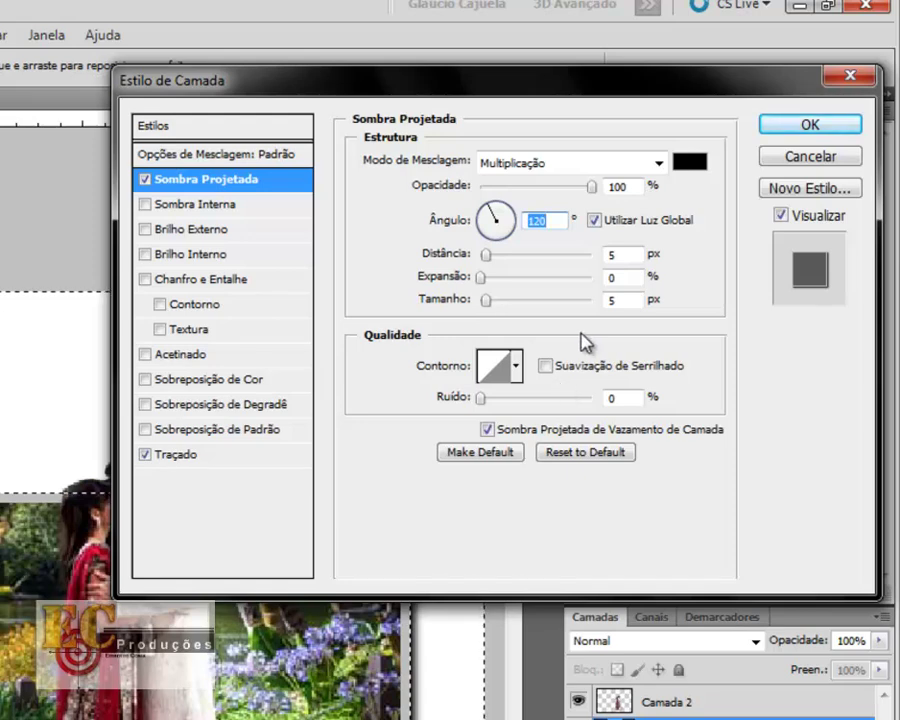
pyautogui.click(620, 257)
pyautogui.doubleClick(620, 257)
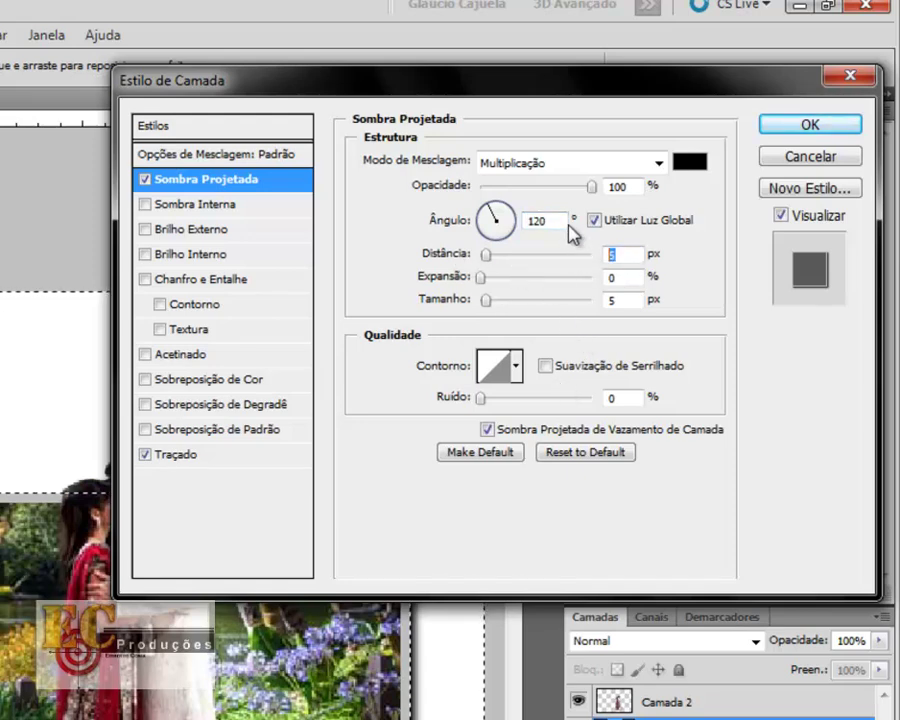
pyautogui.write('8')
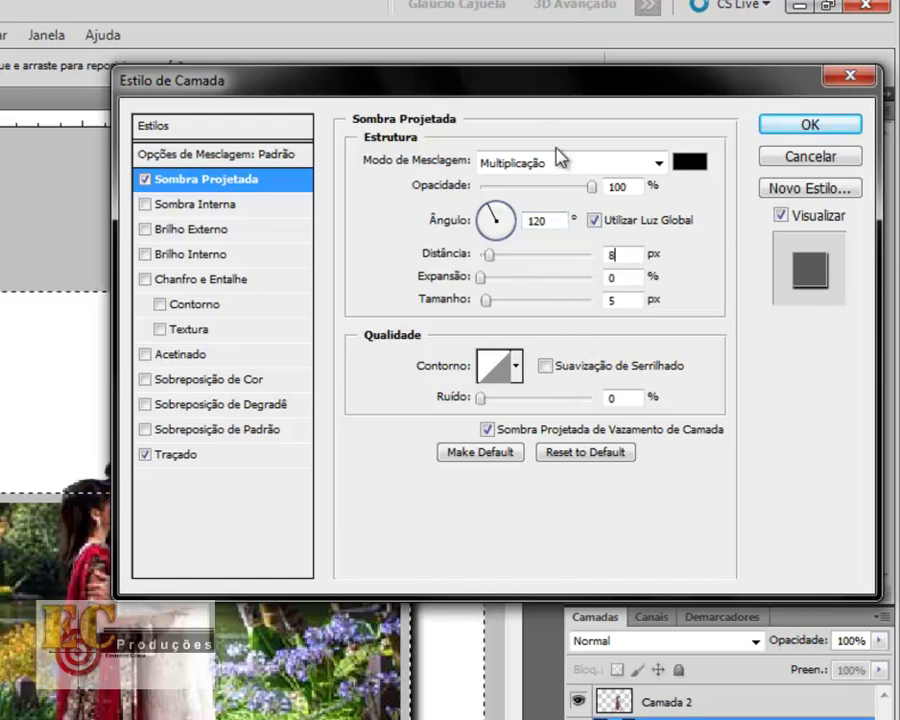
pyautogui.moveTo(587, 185); pyautogui.dragTo(557, 187)
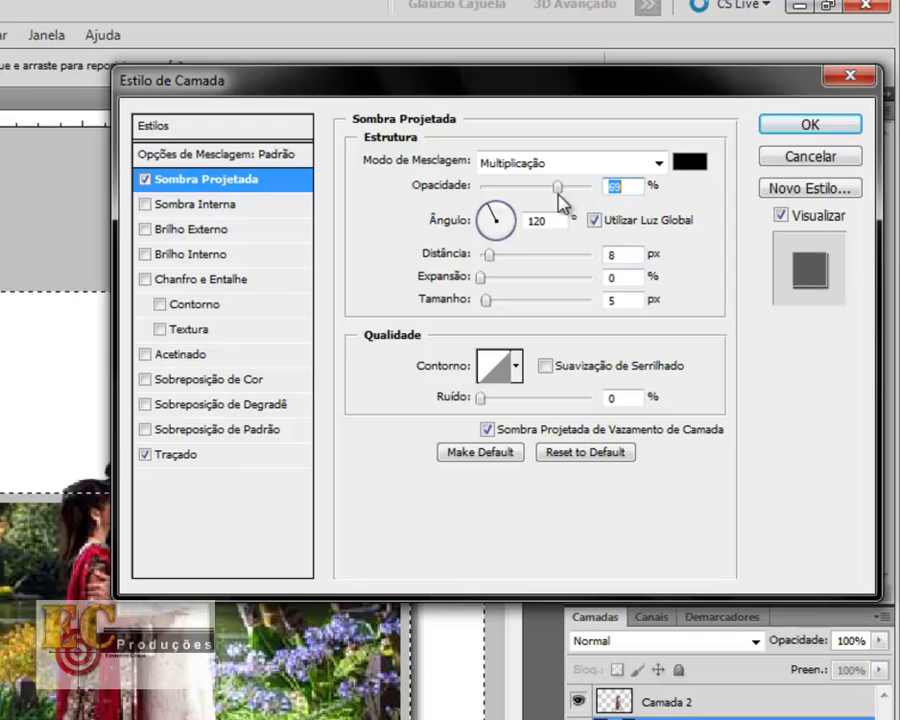
pyautogui.write('70')
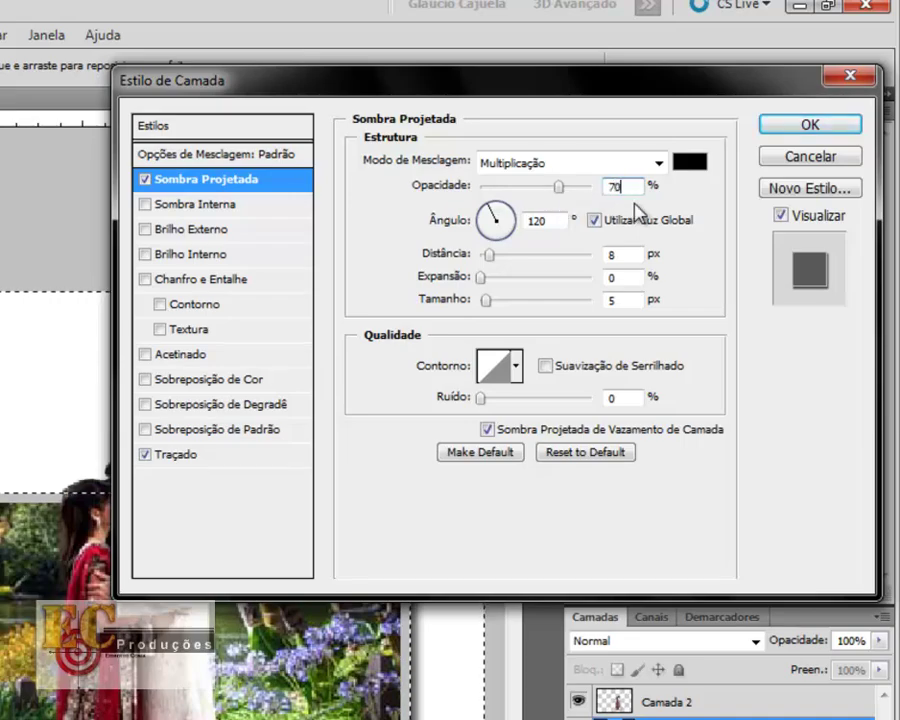
pyautogui.click(815, 124)
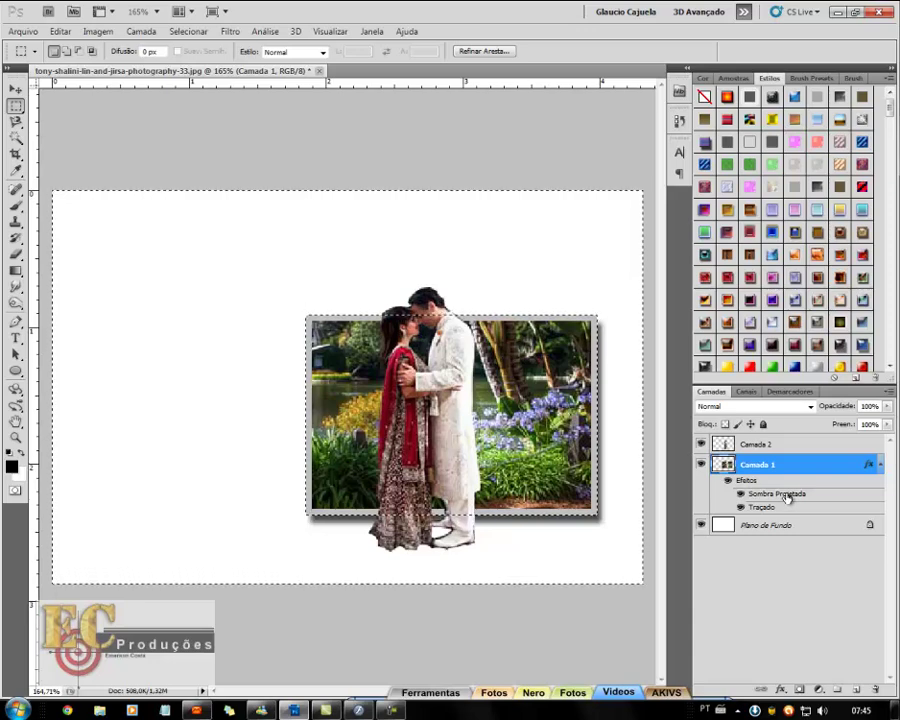
# Drag the Drop Shadow effect from Camada 1 onto Camada 2 and make Camada 2 active.
pyautogui.moveTo(787, 497); pyautogui.dragTo(776, 445)
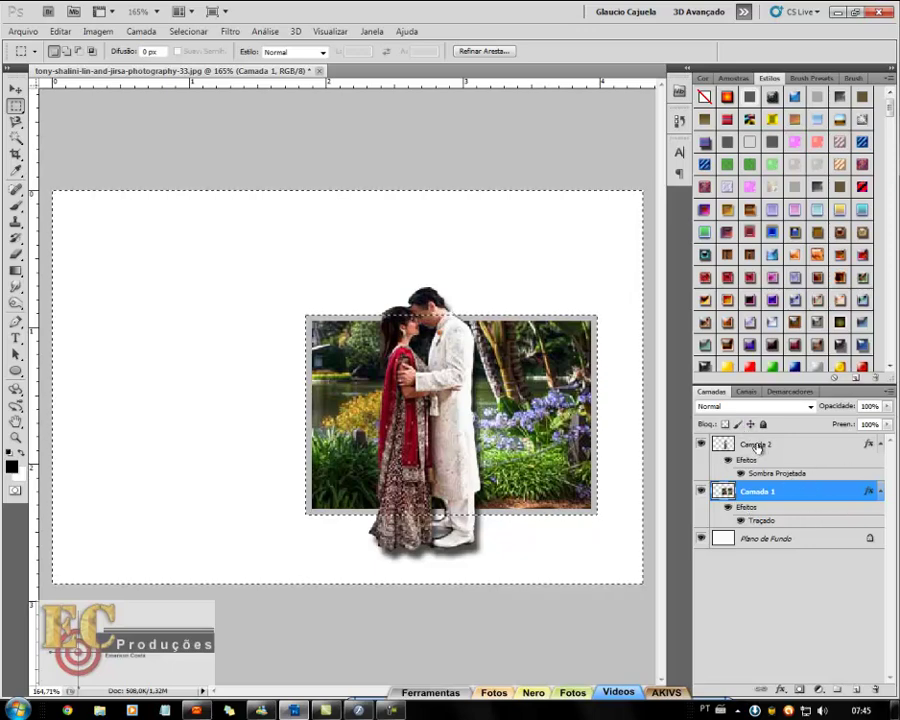
pyautogui.click(880, 446)
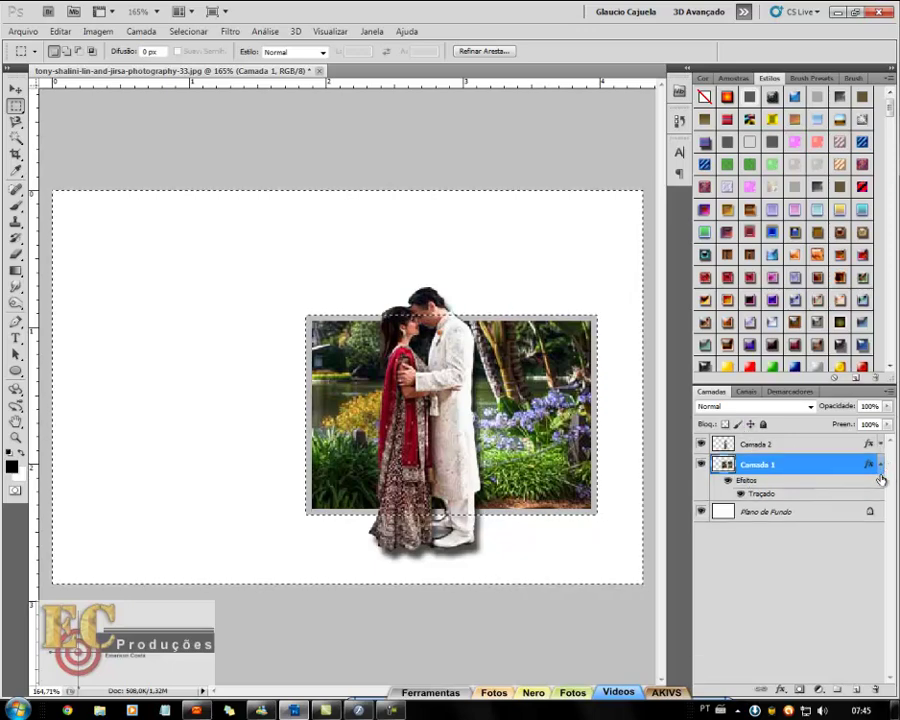
pyautogui.click(724, 446)
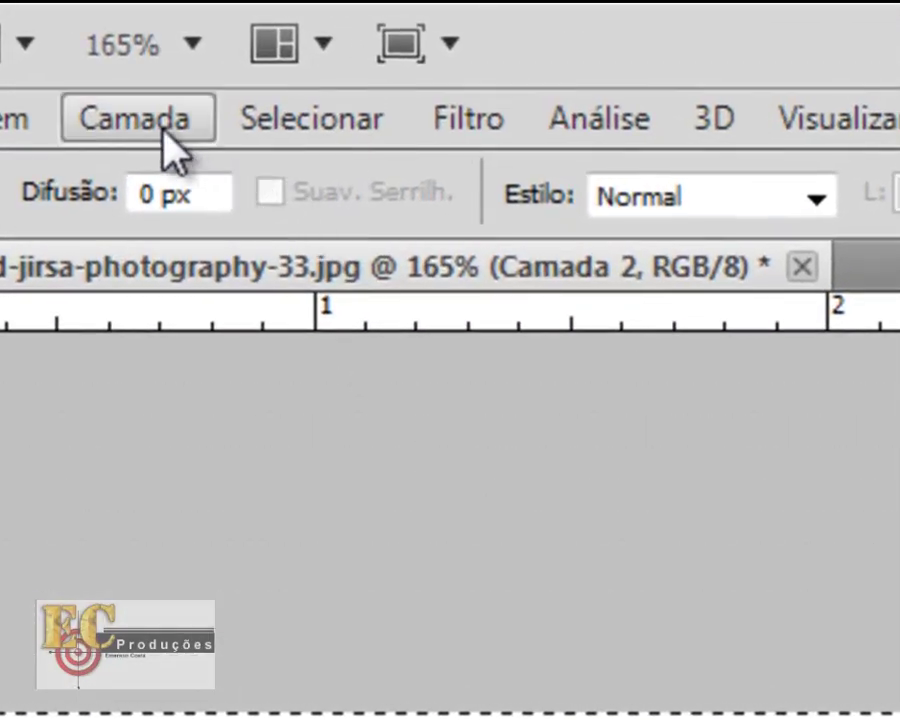
# Use Layer Style > Create Layer to split off Camada 2's shadow, then clear the selection.
pyautogui.click(165, 130)
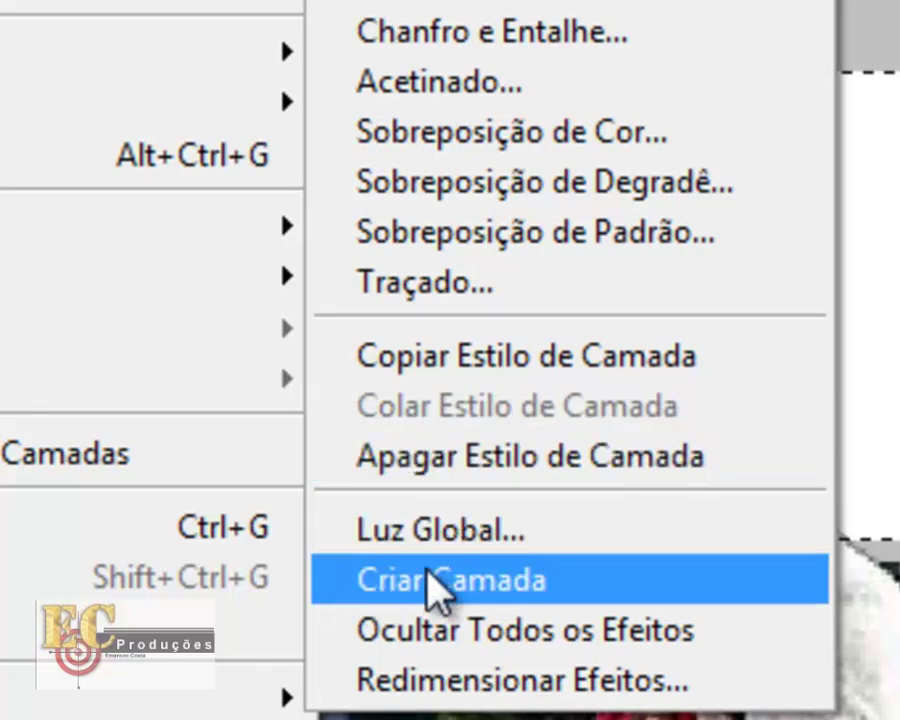
pyautogui.click(437, 585)
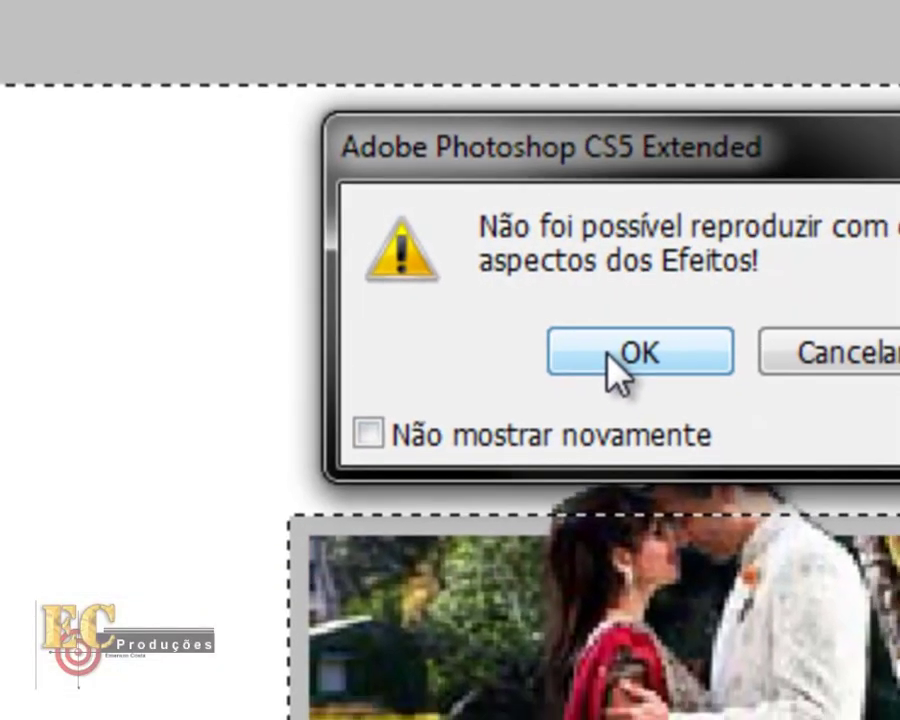
pyautogui.click(612, 356)
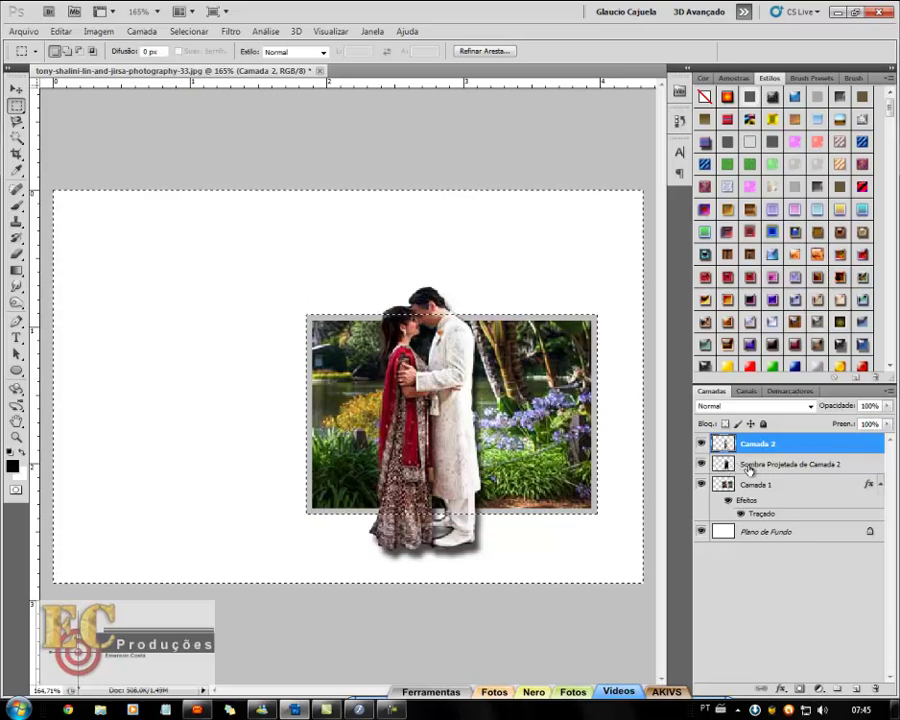
pyautogui.keyDown('ctrl'); pyautogui.click(731, 466); pyautogui.keyUp('ctrl')
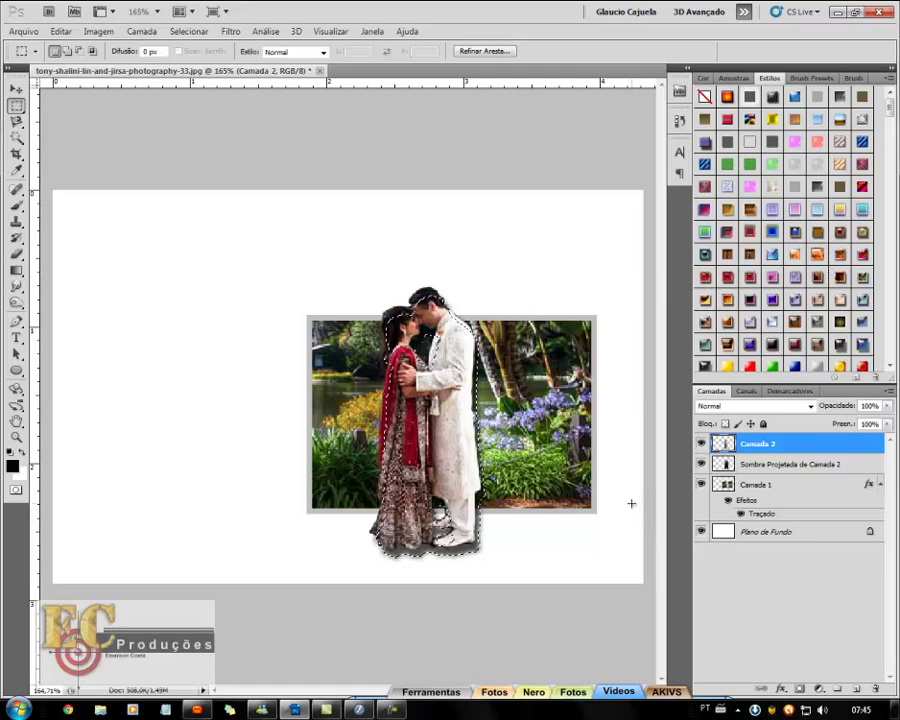
pyautogui.click(750, 465)
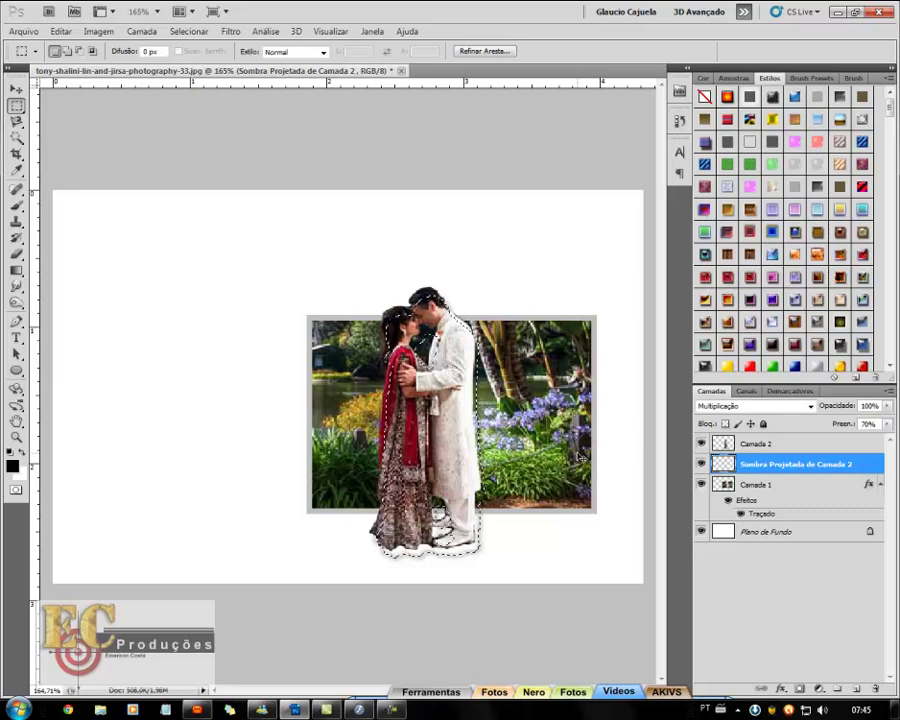
pyautogui.click(533, 301)
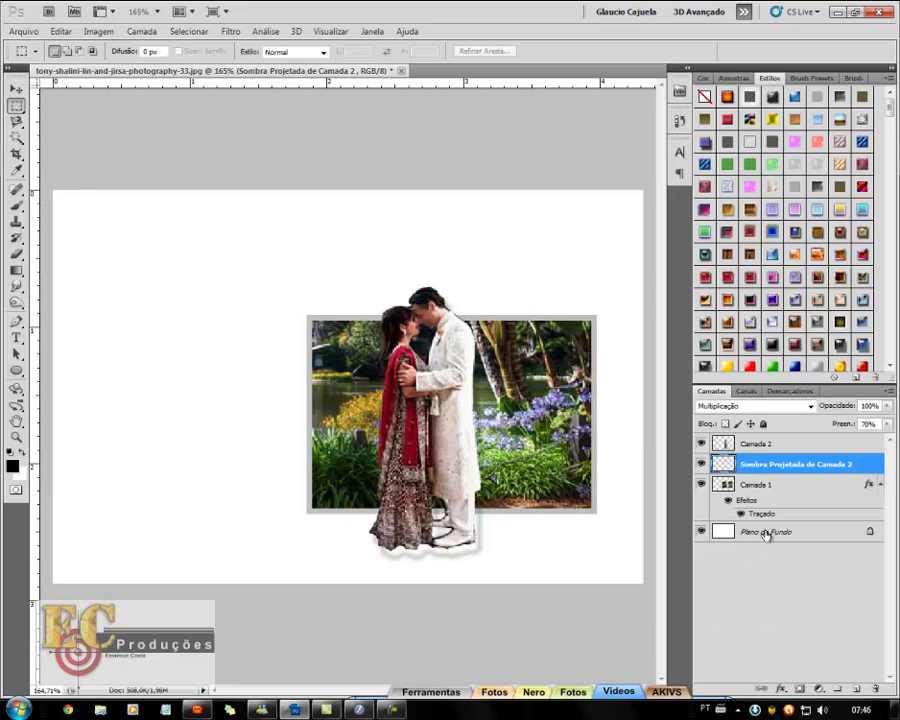
# Select Plano de Fundo and create the empty Camada 3 just above it.
pyautogui.click(750, 533)
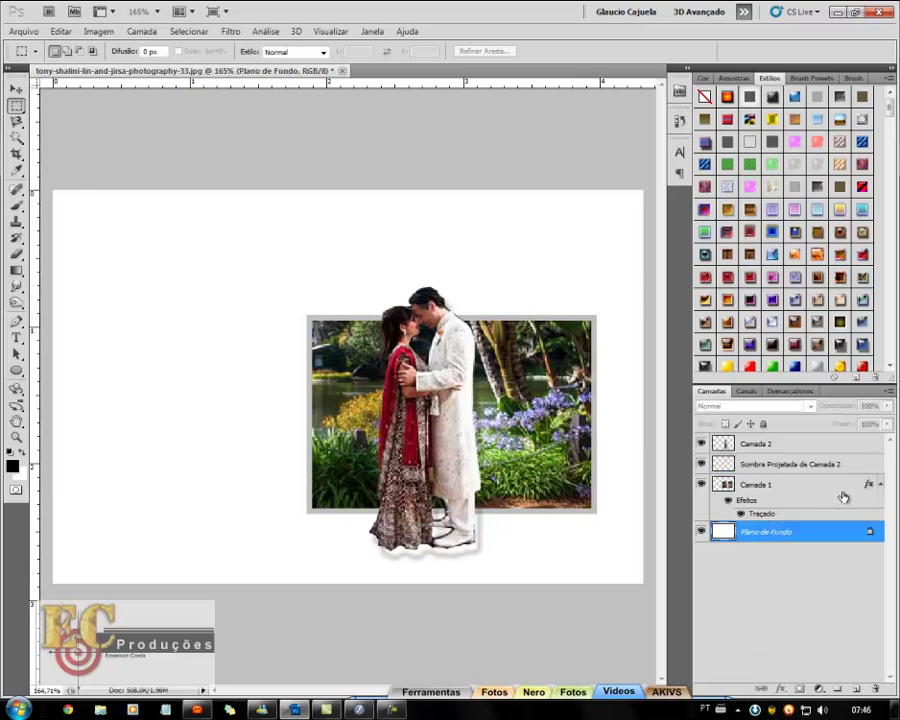
pyautogui.click(880, 487)
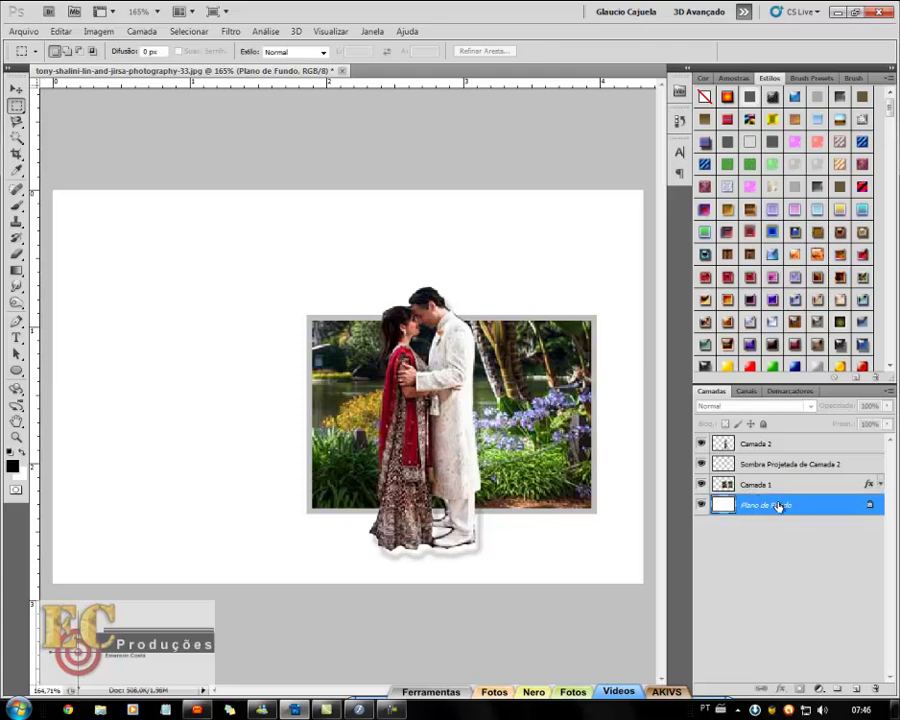
pyautogui.click(855, 690)
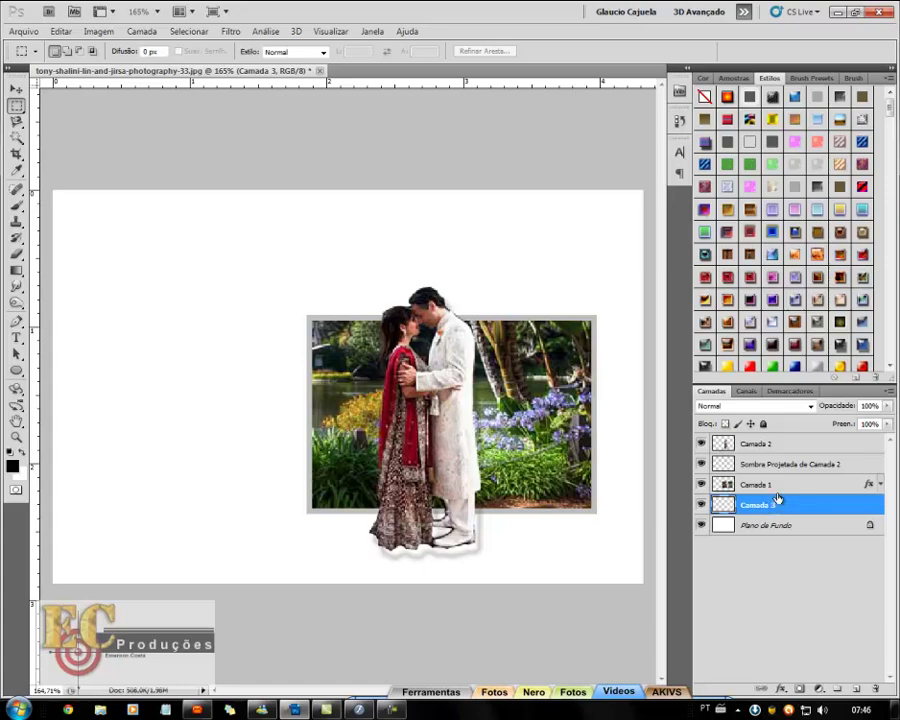
pyautogui.click(22, 31)
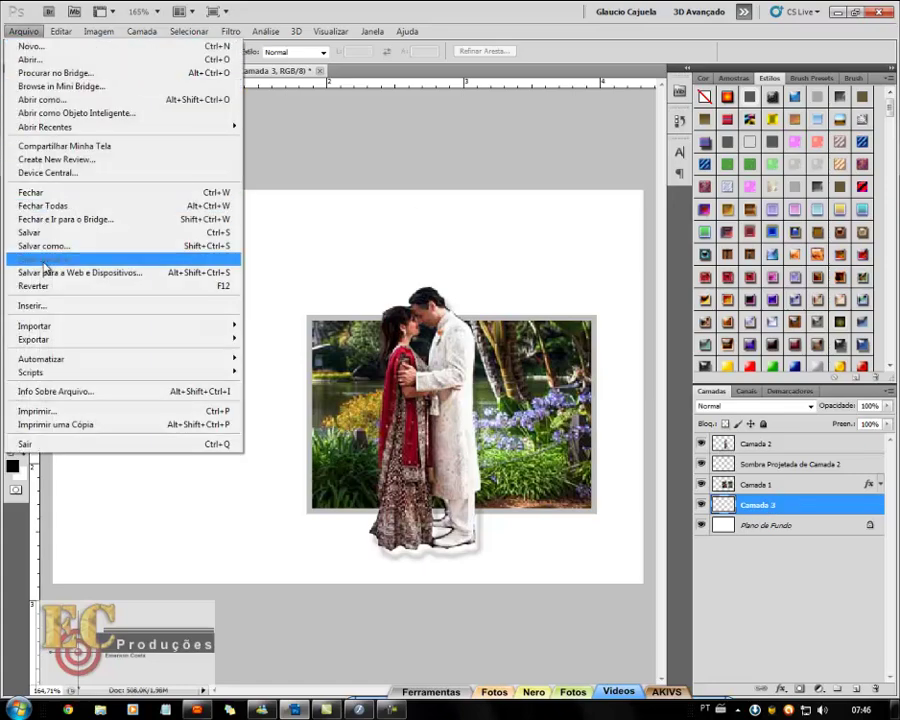
# Place Montanha_Gelada (1) and stretch it to the canvas's left and right edges.
pyautogui.click(54, 306)
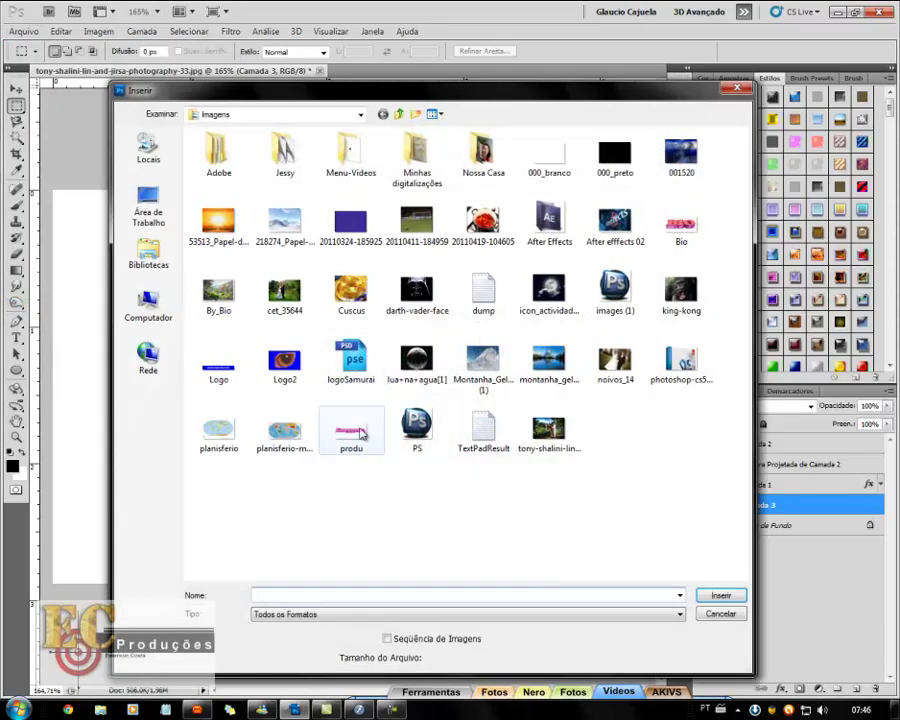
pyautogui.click(488, 370)
pyautogui.press('Return')
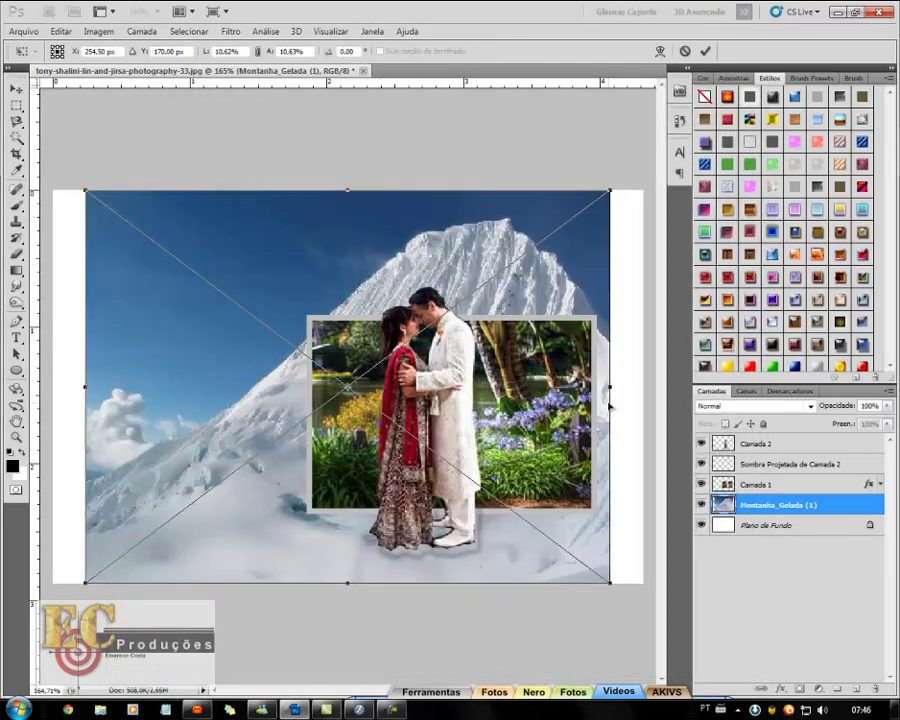
pyautogui.moveTo(612, 387); pyautogui.dragTo(643, 387)
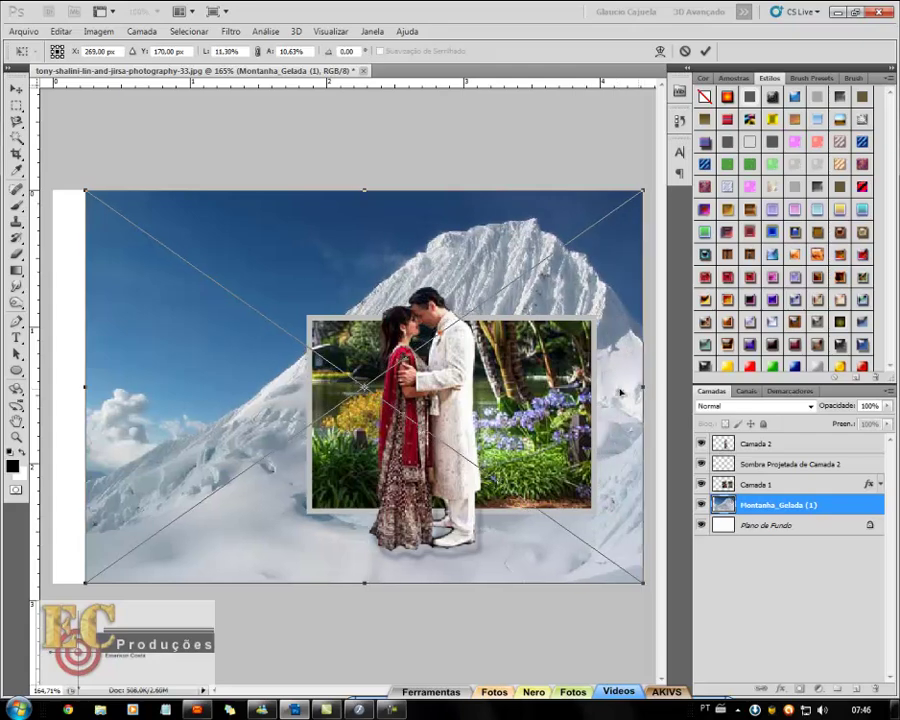
pyautogui.moveTo(87, 385); pyautogui.dragTo(53, 390)
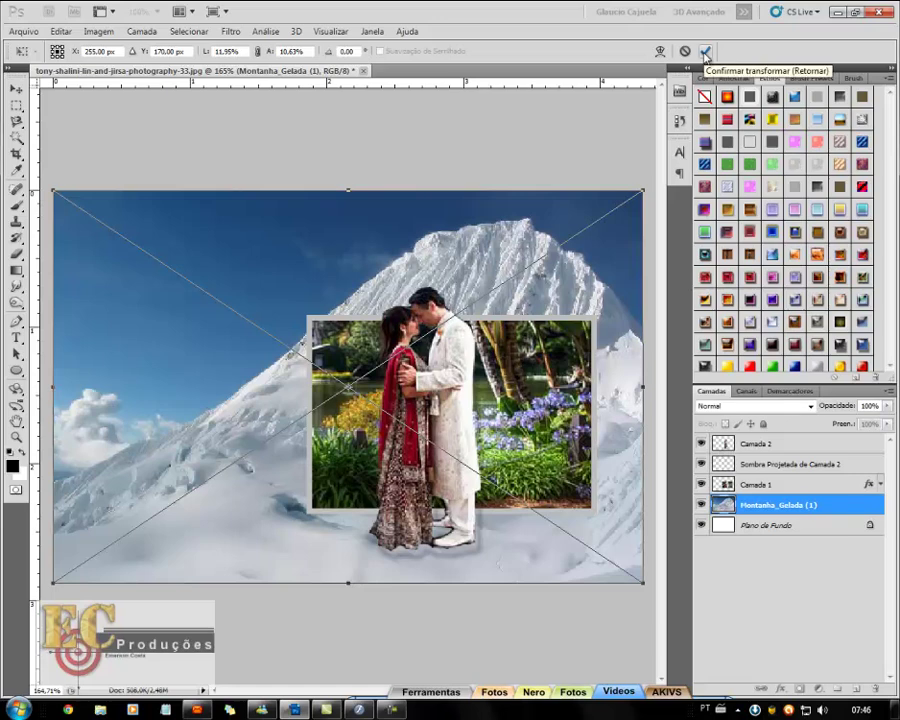
pyautogui.click(705, 55)
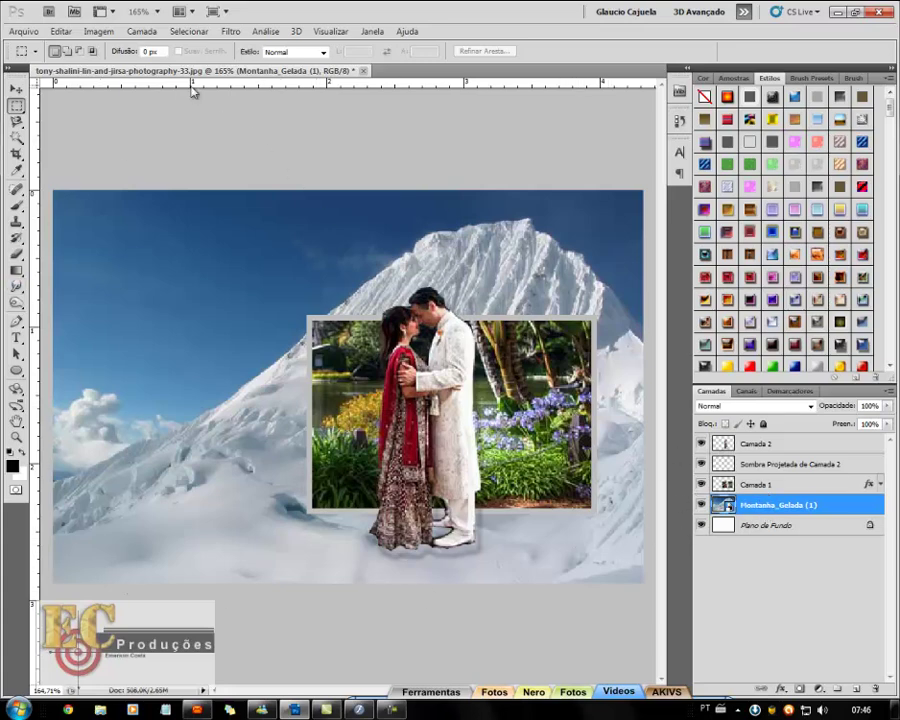
# Rasterize the placed mountain layer and load its bounds as a selection.
pyautogui.rightClick(785, 504)
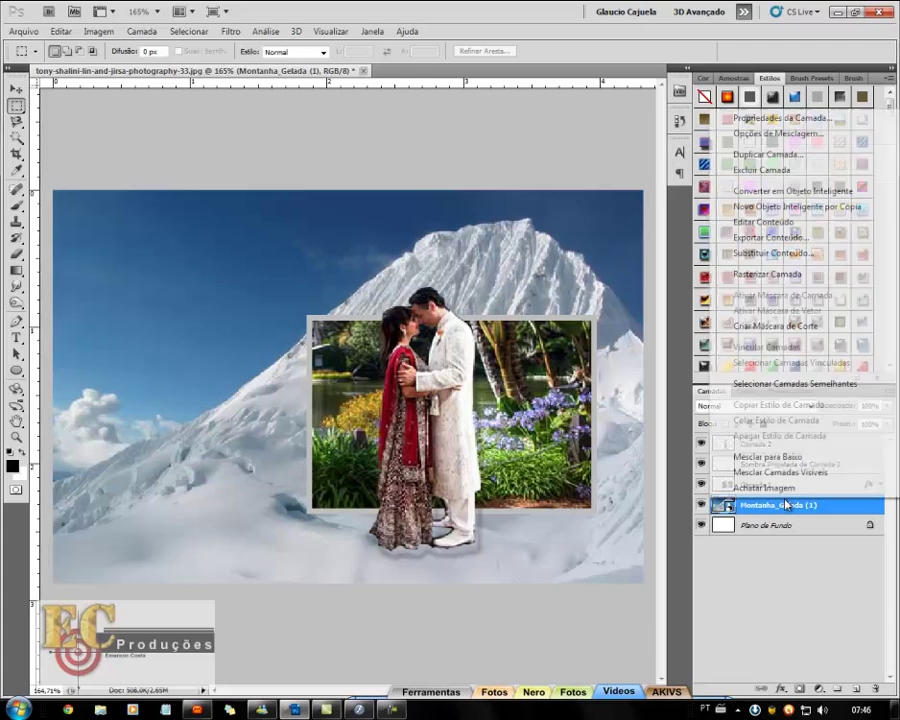
pyautogui.click(756, 275)
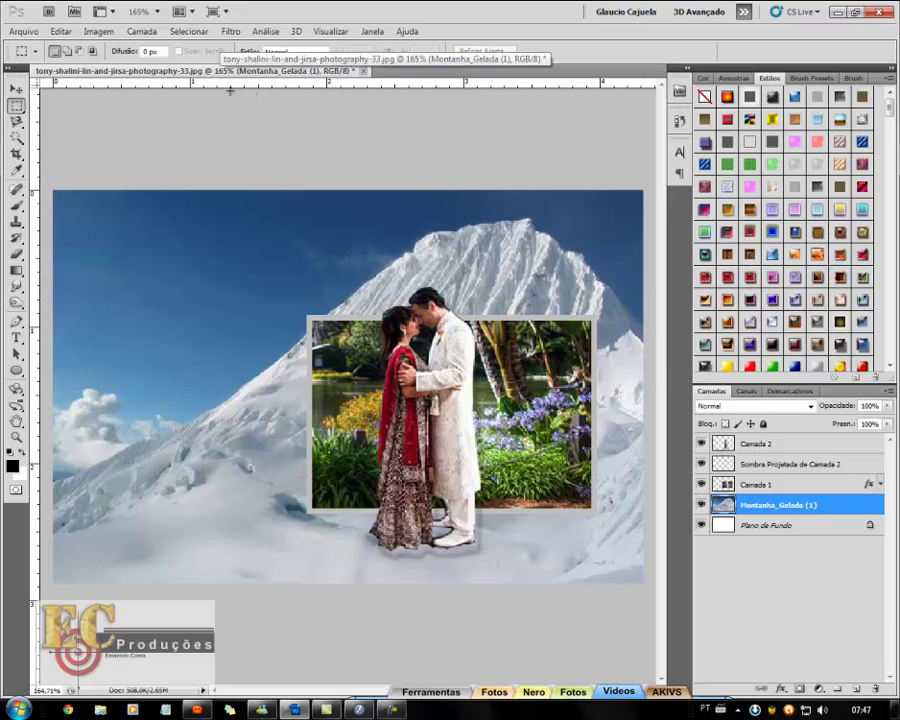
pyautogui.keyDown('ctrl'); pyautogui.click(724, 508); pyautogui.keyUp('ctrl')
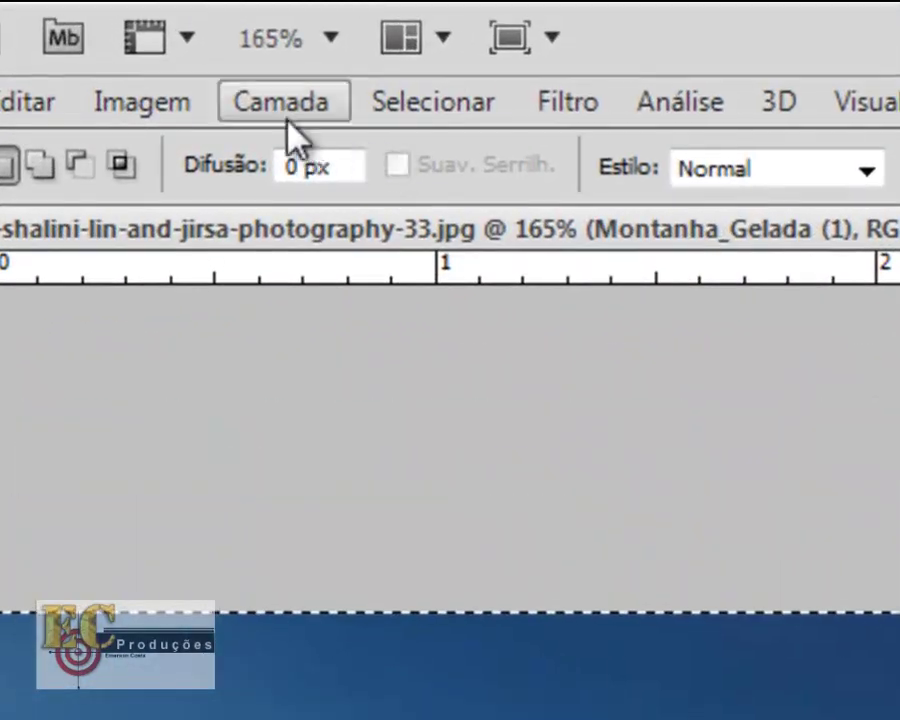
# Convert the selection into a 15-pixel border with Select > Modify > Border.
pyautogui.click(455, 118)
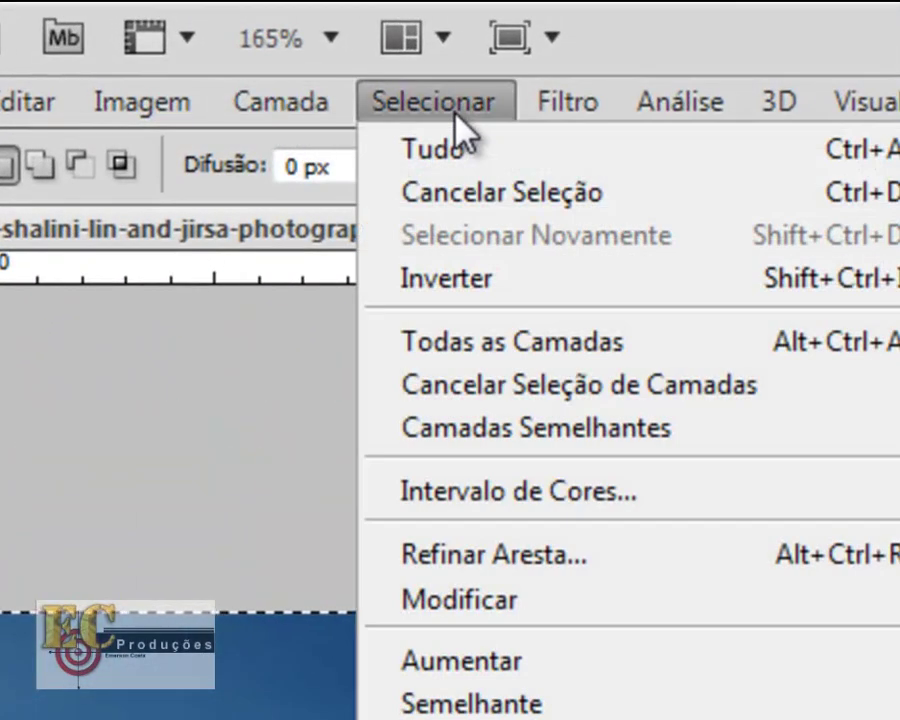
pyautogui.moveTo(240, 336)
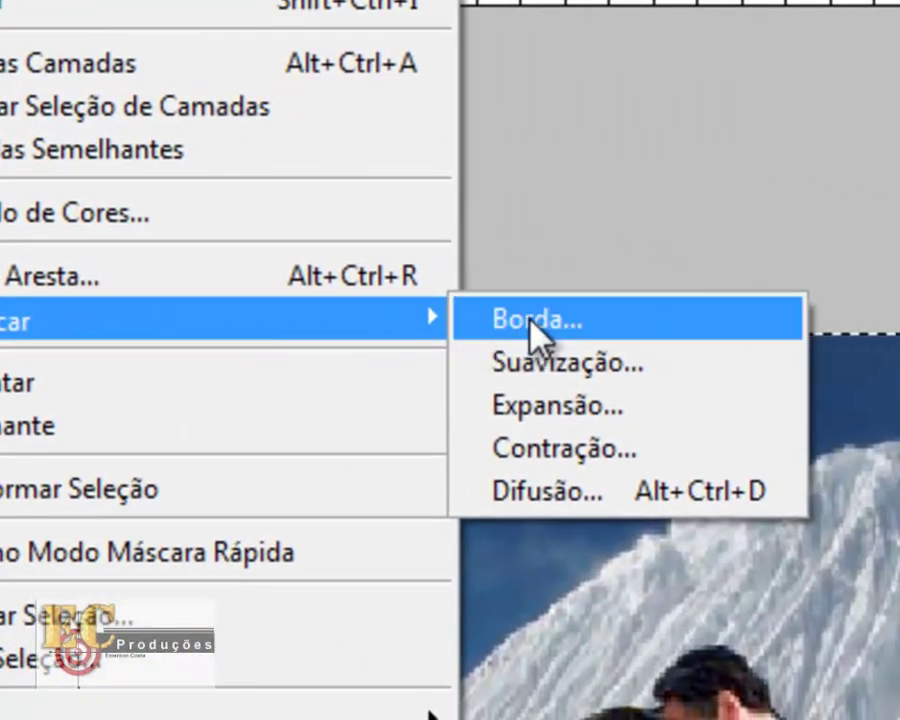
pyautogui.click(527, 323)
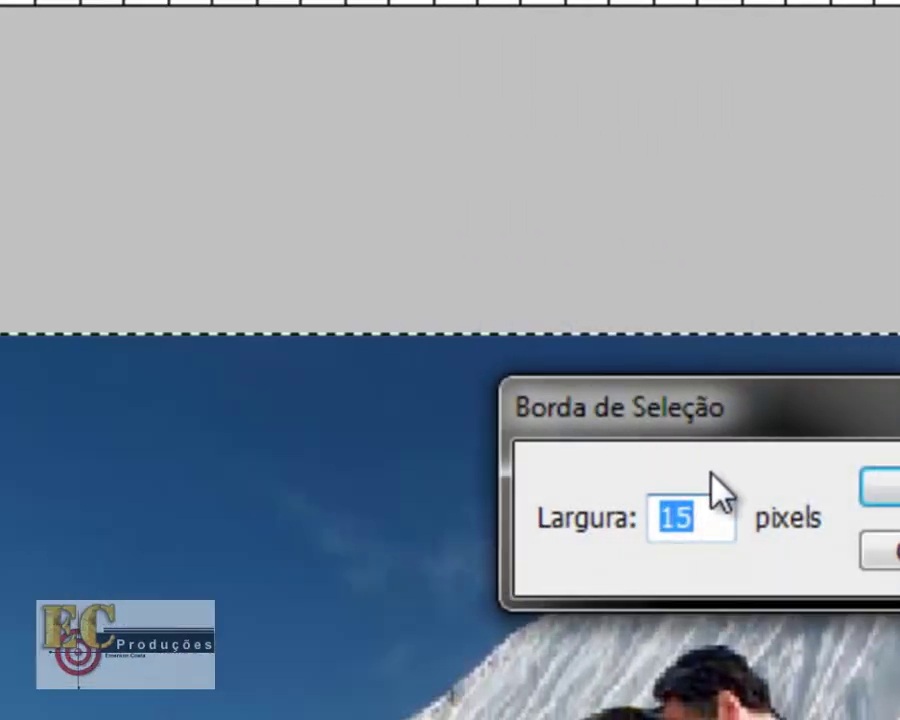
pyautogui.click(707, 517)
pyautogui.doubleClick(707, 517)
pyautogui.click(685, 518)
pyautogui.doubleClick(685, 518)
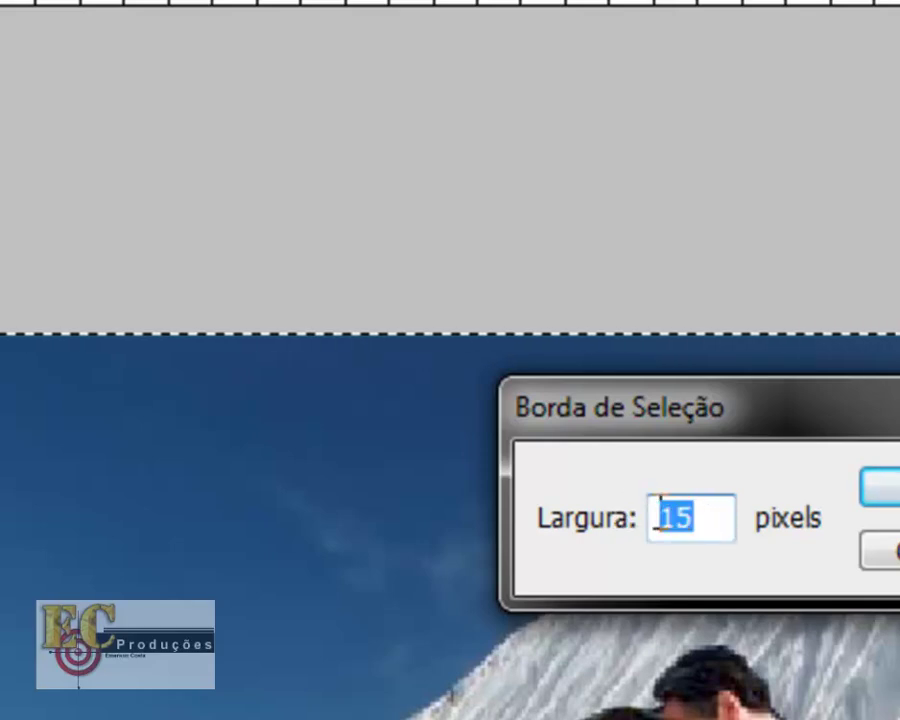
pyautogui.click(696, 518)
pyautogui.doubleClick(700, 517)
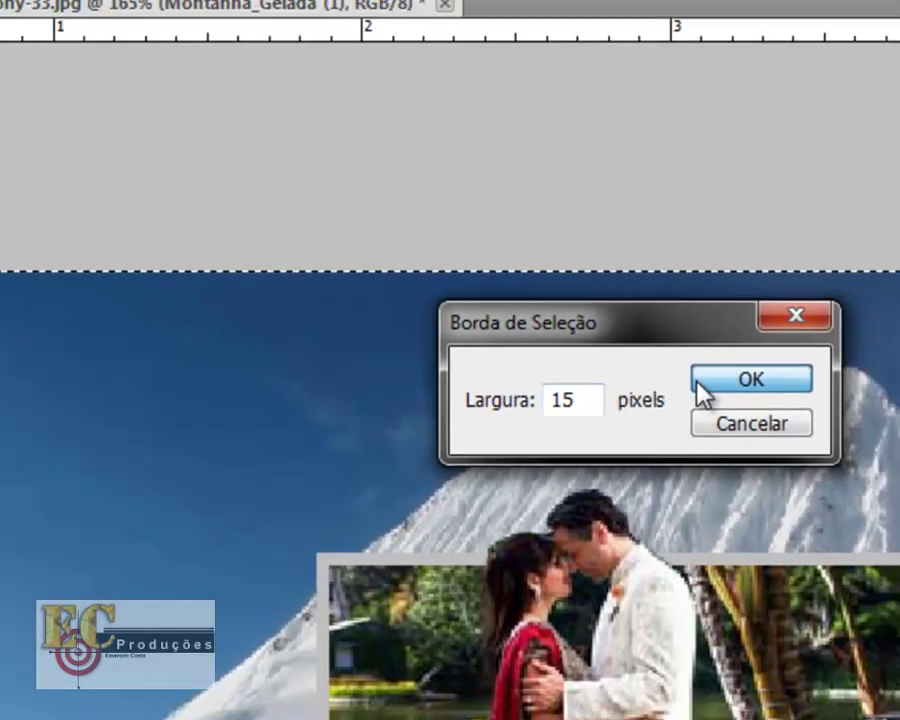
pyautogui.click(870, 492)
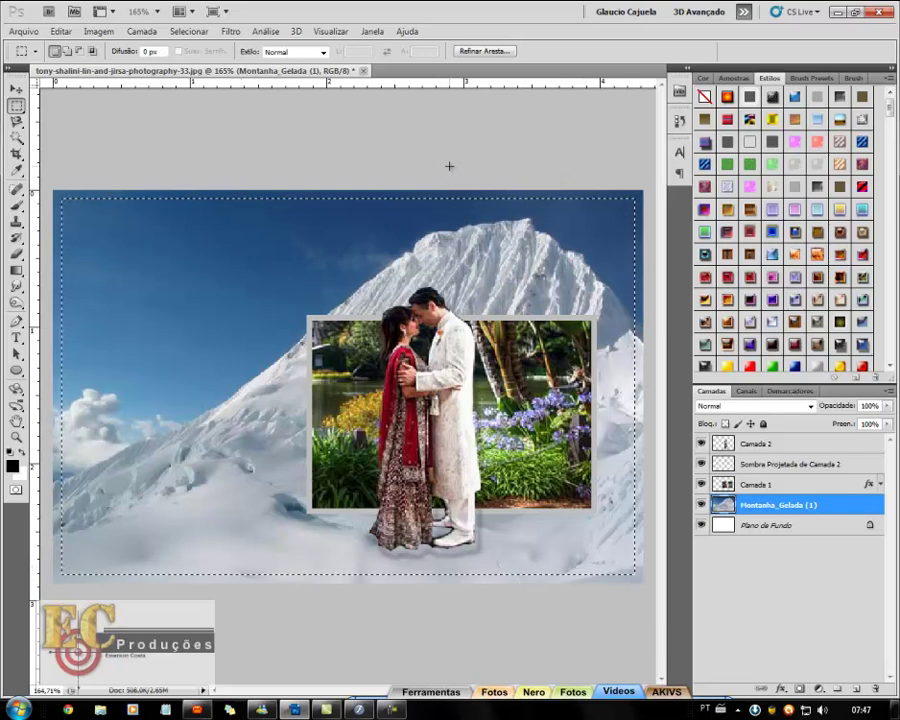
# Set the foreground colour to pale light blue (baf1f8) in the Color Picker.
pyautogui.click(21, 453)
pyautogui.press('i')
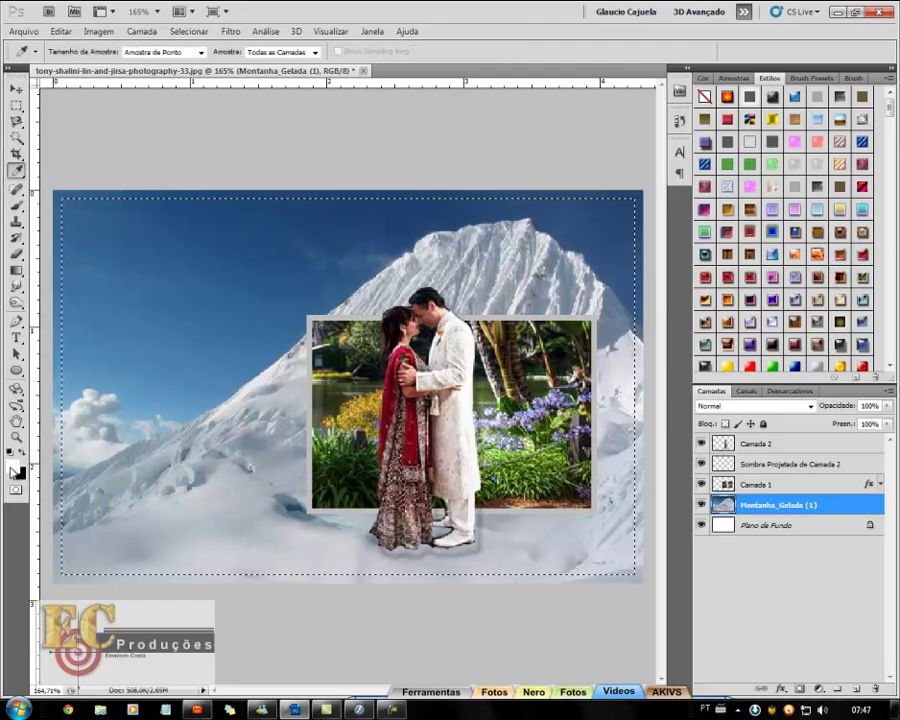
pyautogui.click(14, 467)
pyautogui.click(633, 344)
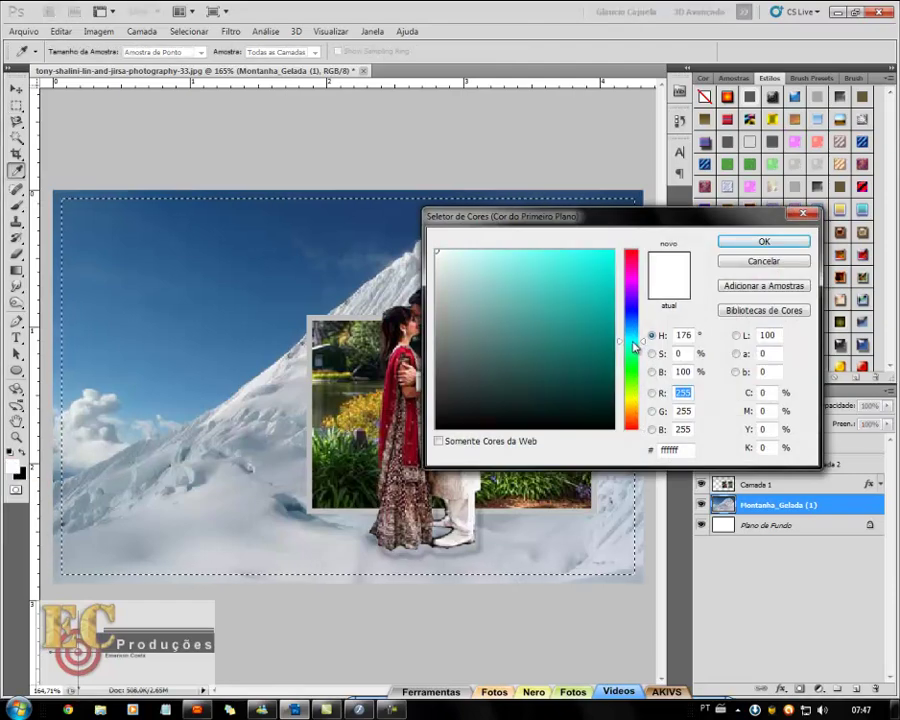
pyautogui.moveTo(633, 344); pyautogui.dragTo(632, 340)
pyautogui.moveTo(510, 252); pyautogui.dragTo(484, 254)
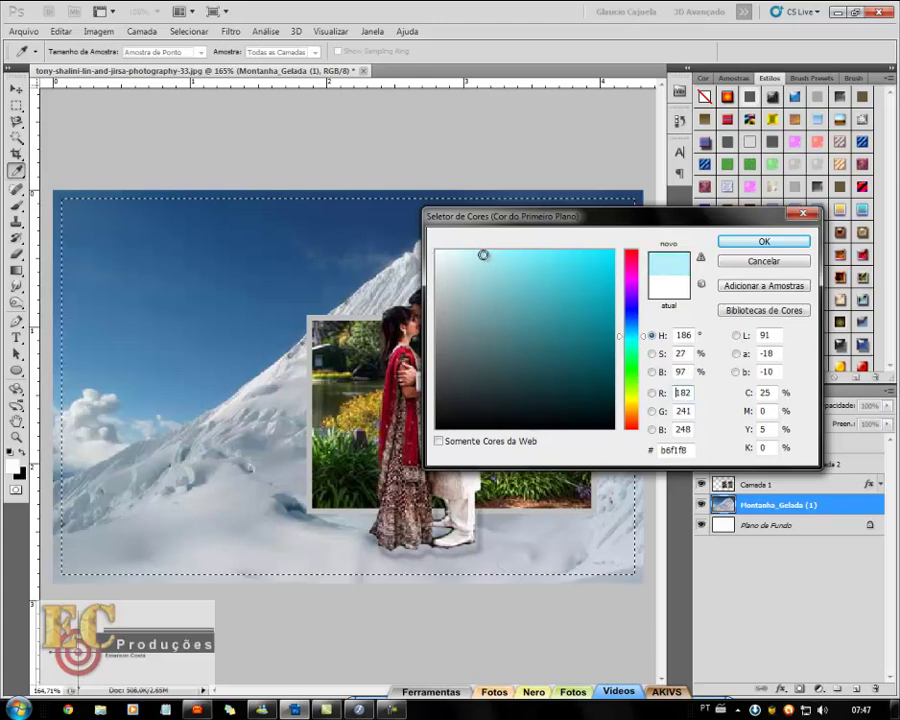
pyautogui.press('Return')
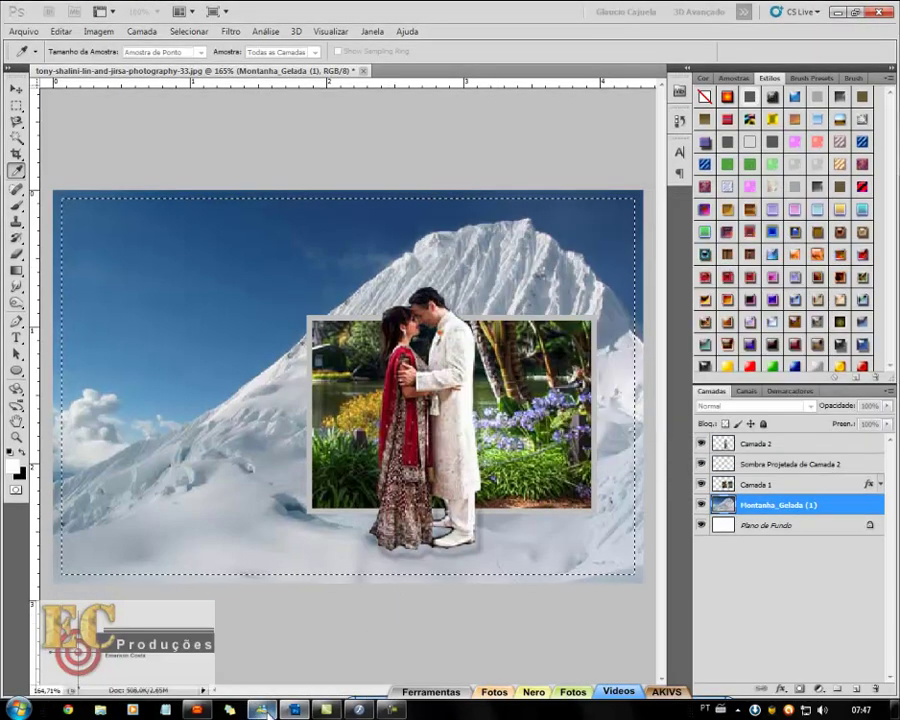
pyautogui.moveTo(293, 710)
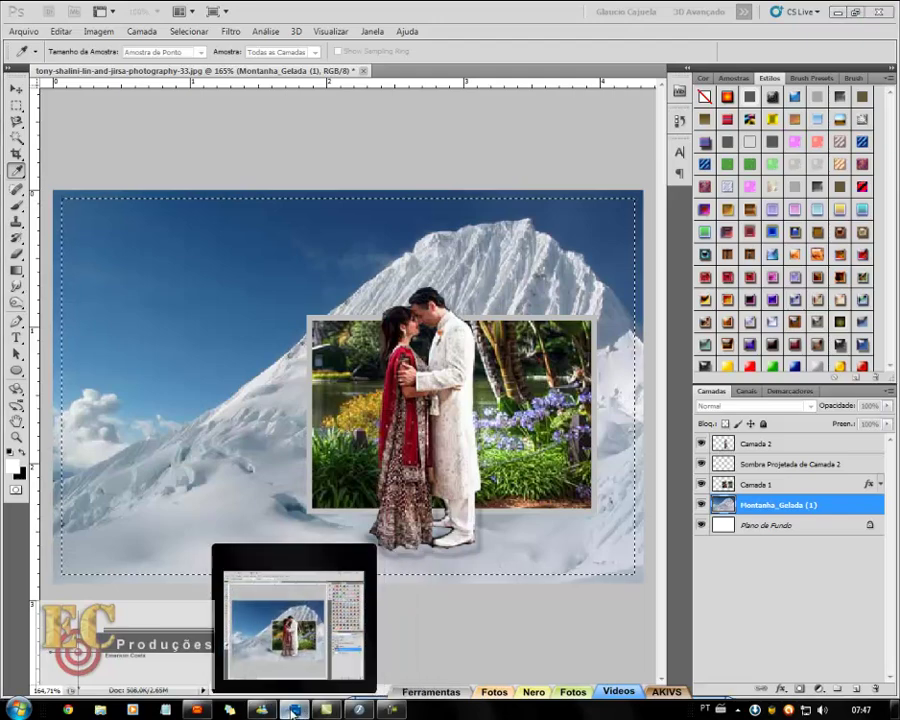
pyautogui.click(290, 615)
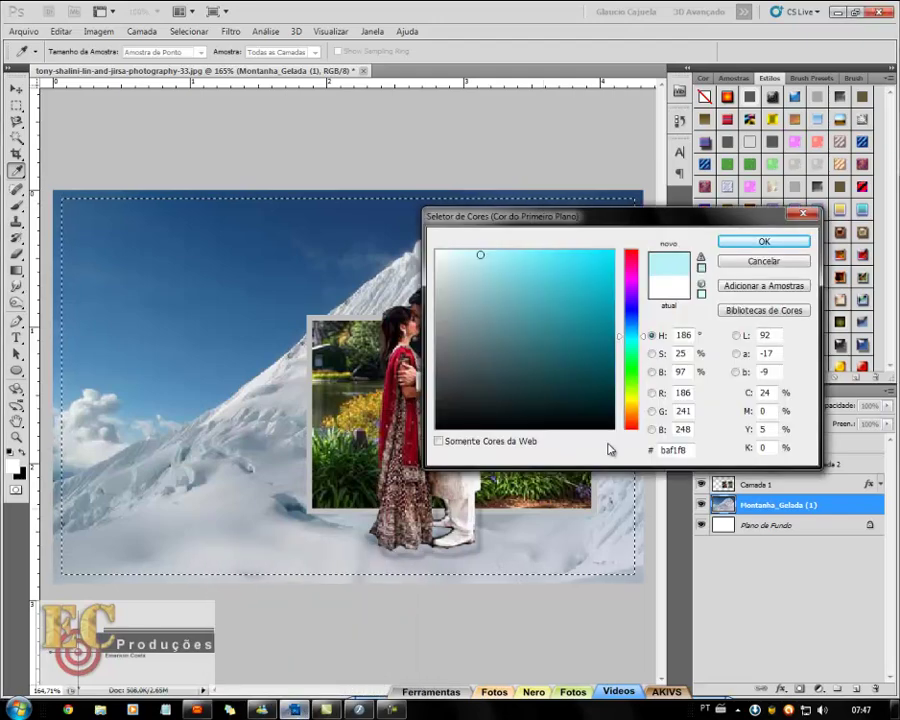
pyautogui.click(738, 242)
pyautogui.press('m')
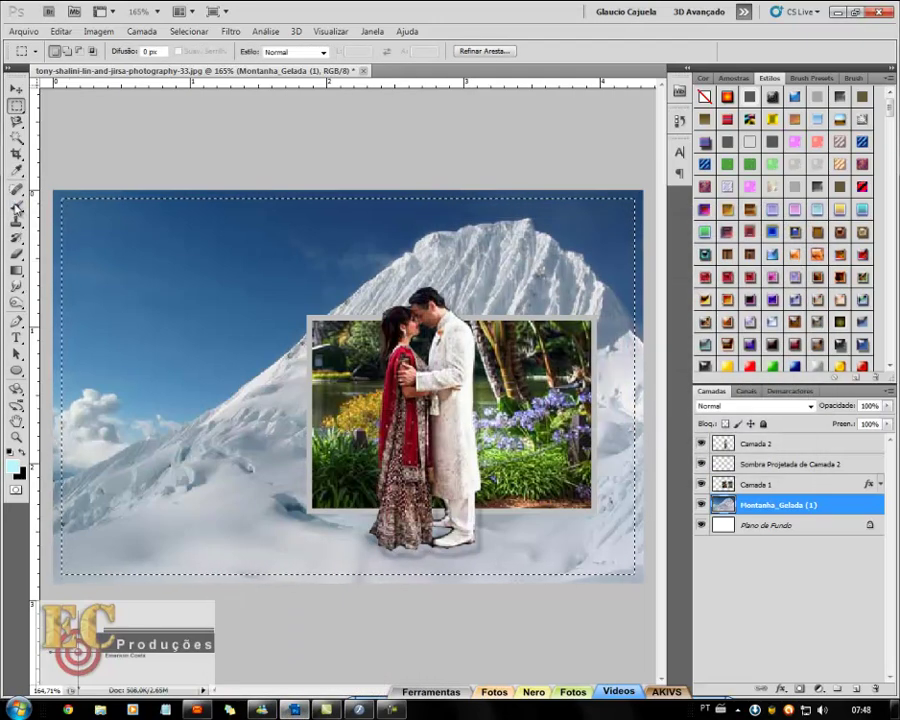
# Select the Brush tool with a soft round 0%-hardness tip shrunk to about 53 px.
pyautogui.click(16, 206)
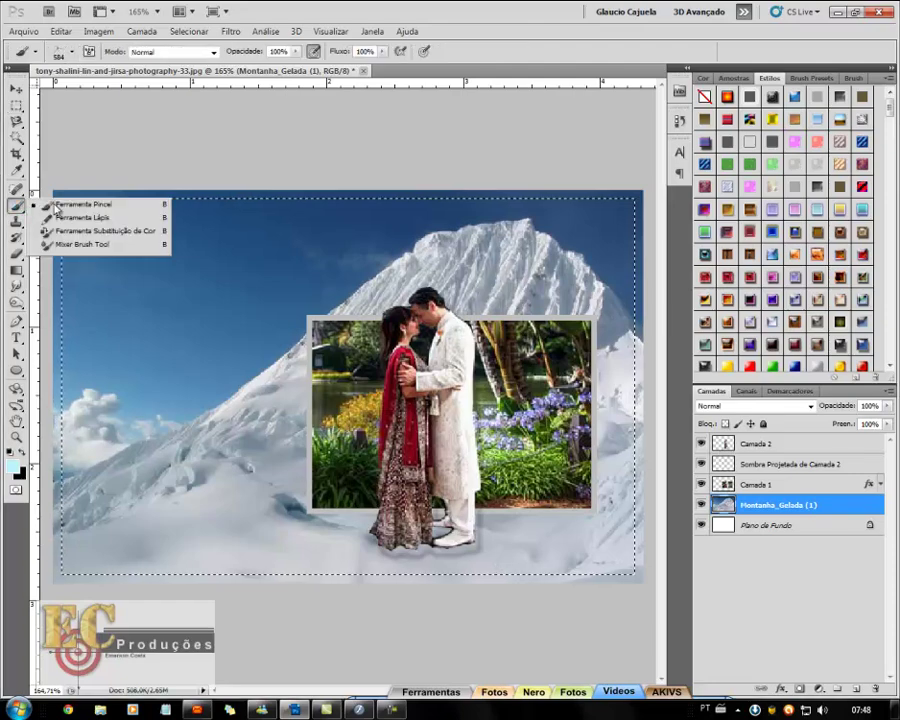
pyautogui.click(48, 208)
pyautogui.rightClick(290, 237)
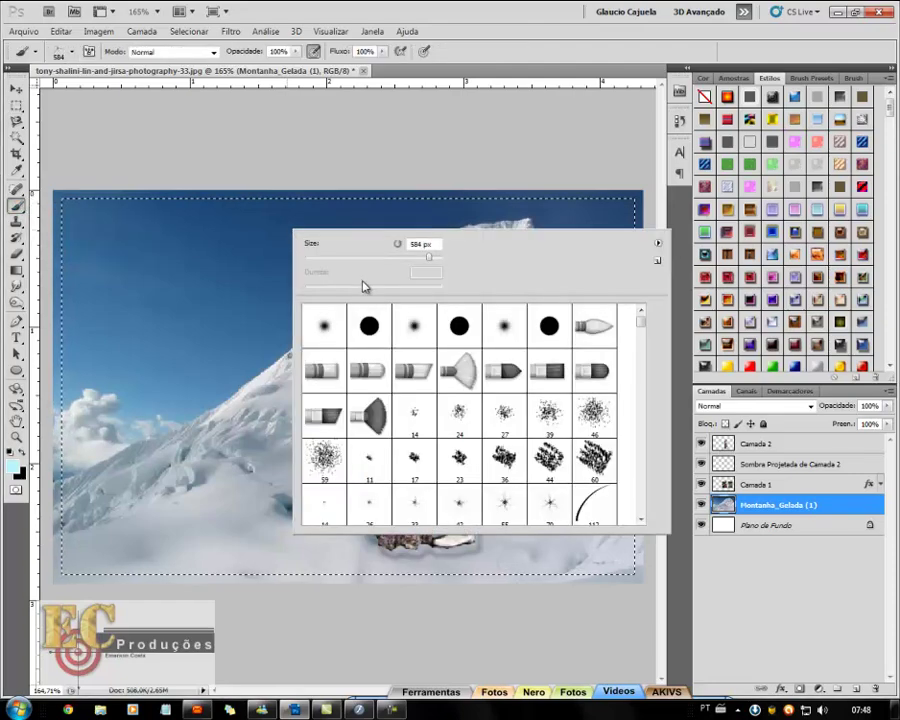
pyautogui.click(314, 327)
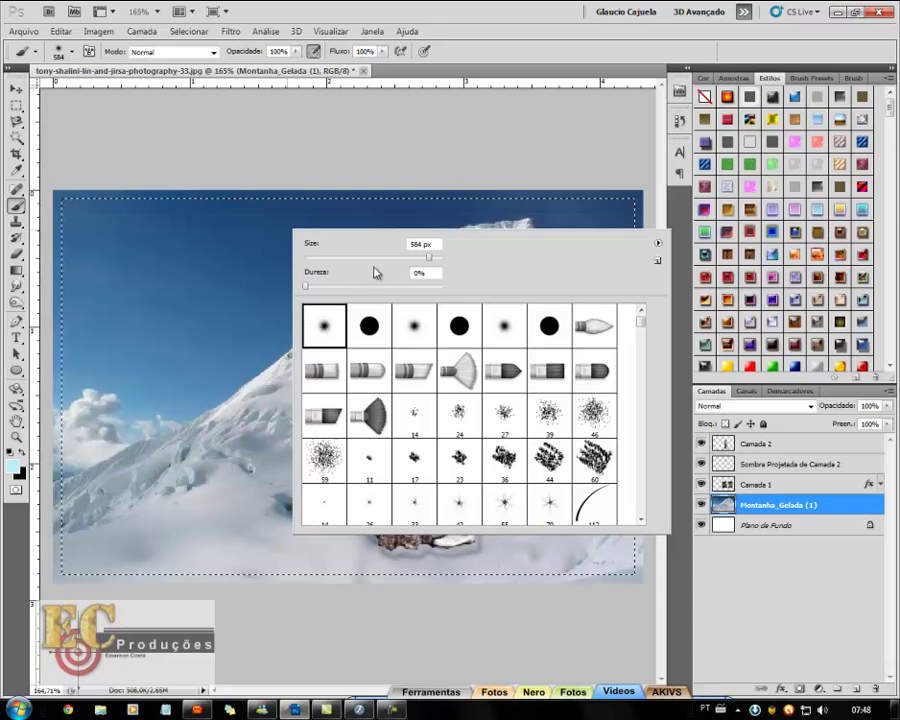
pyautogui.moveTo(430, 257); pyautogui.dragTo(396, 257)
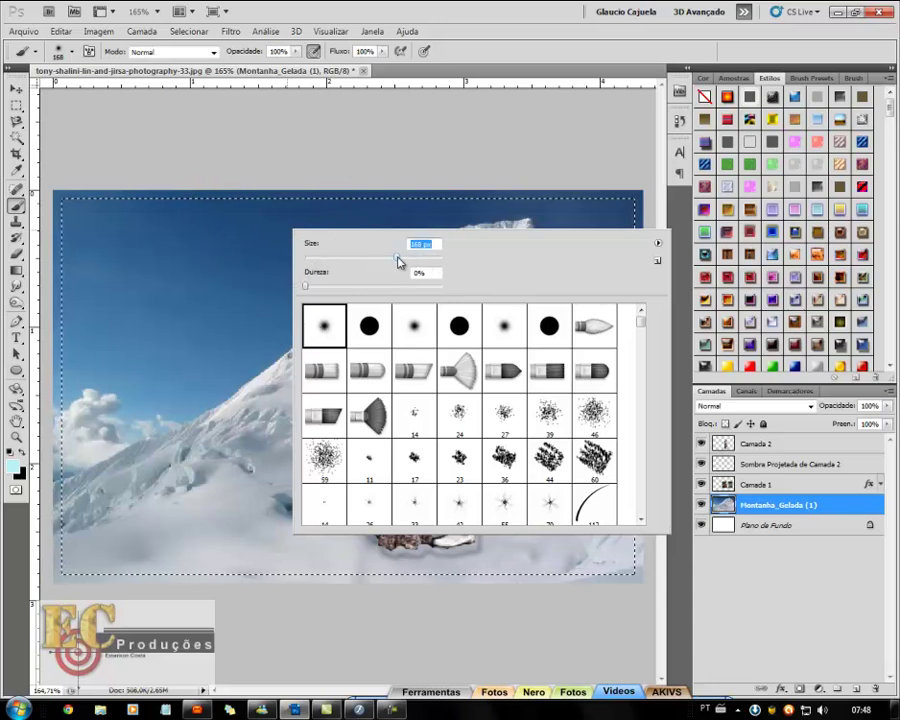
pyautogui.moveTo(363, 258); pyautogui.dragTo(359, 257)
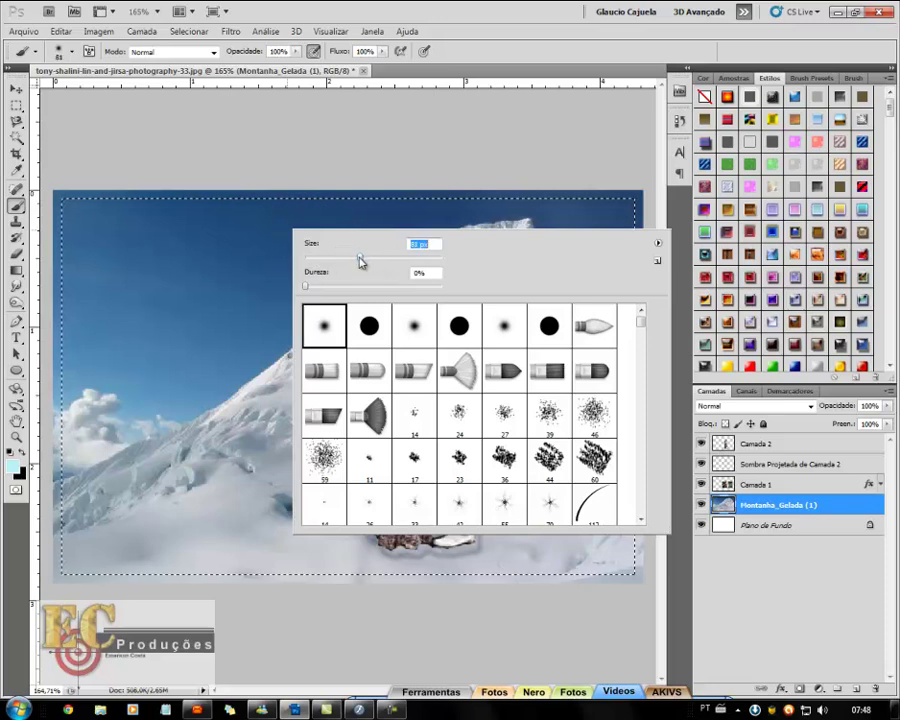
pyautogui.click(508, 80)
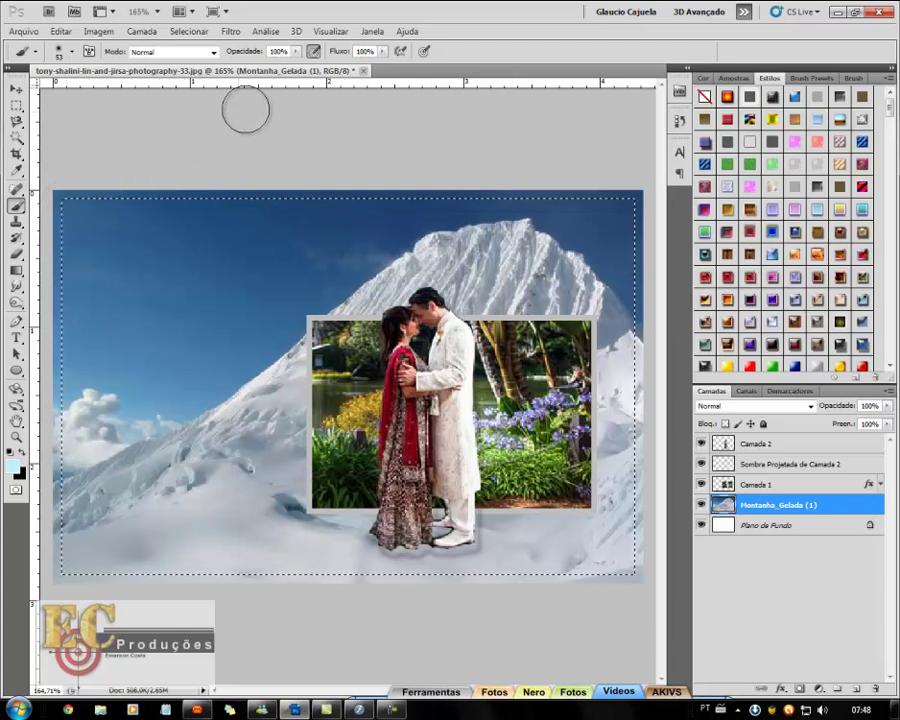
# At 50% opacity, paint pale blue along the top, right, bottom and left edges, then deselect.
pyautogui.click(280, 51)
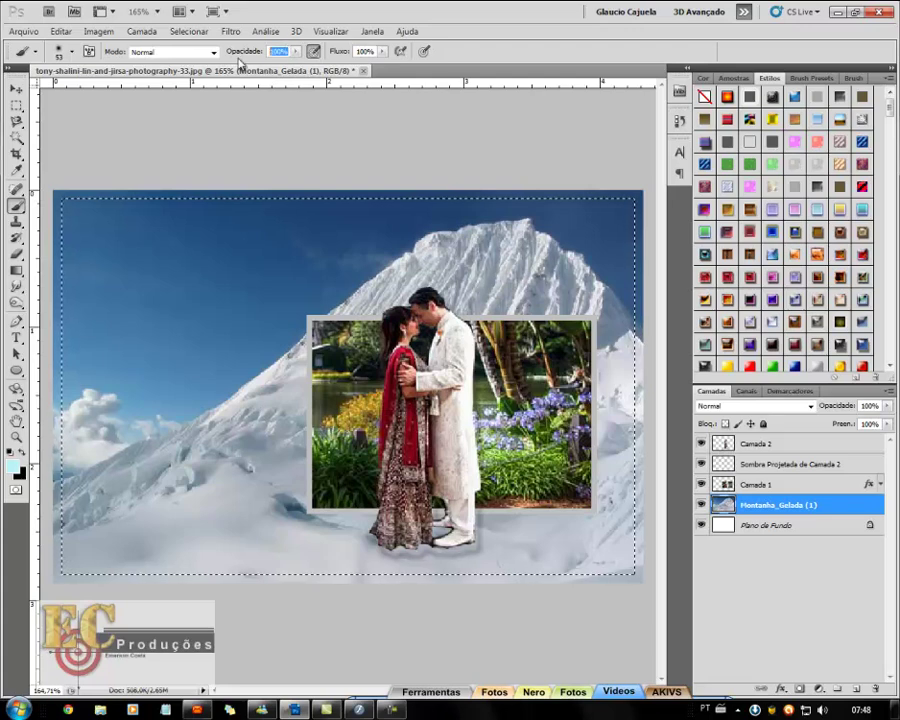
pyautogui.write('50')
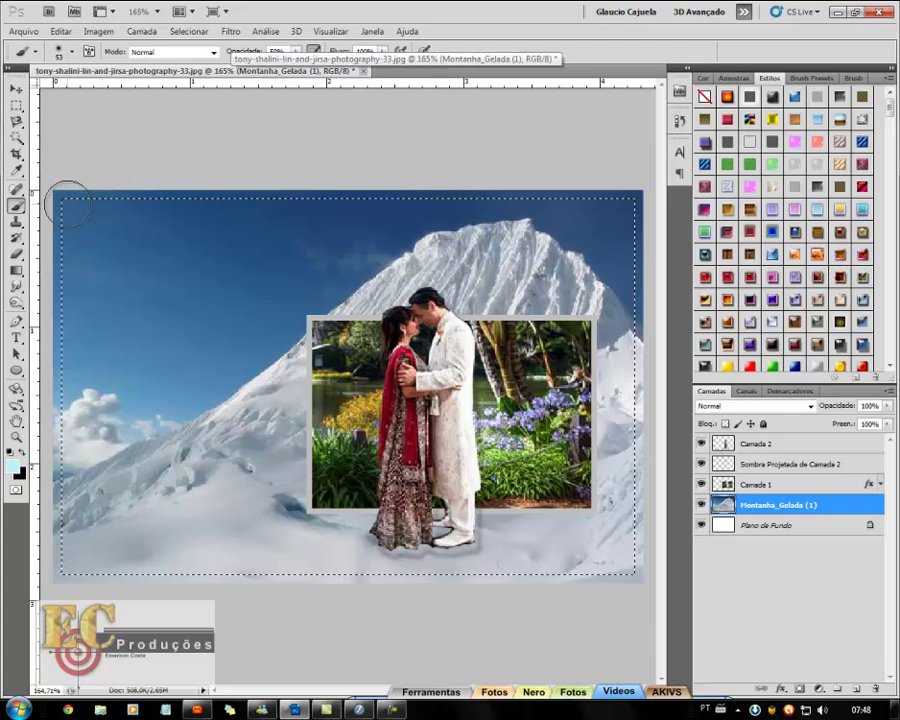
pyautogui.moveTo(125, 200); pyautogui.dragTo(581, 193)
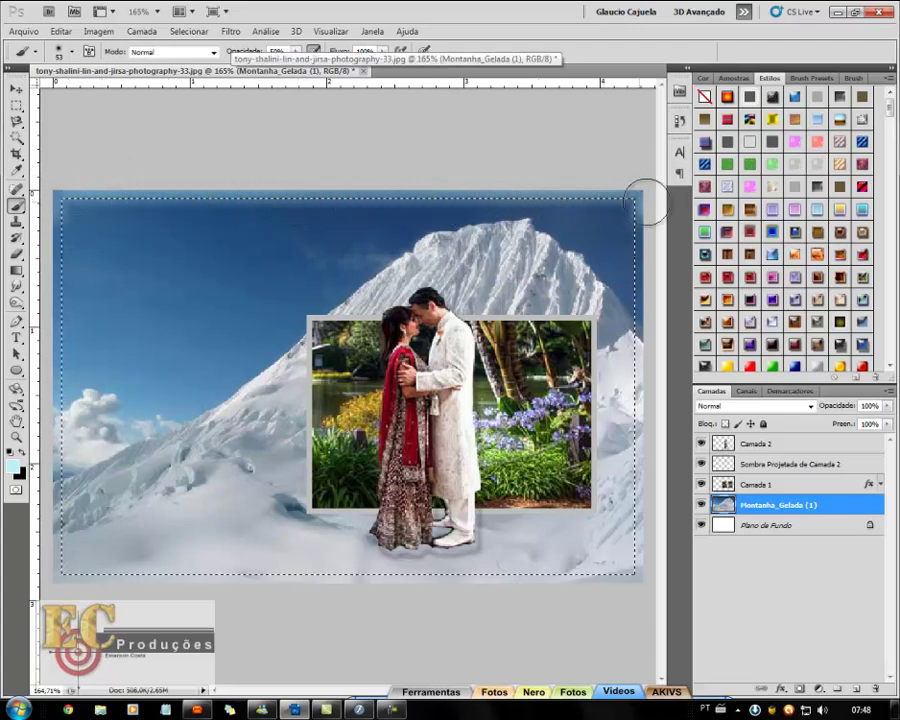
pyautogui.moveTo(643, 187); pyautogui.dragTo(640, 495)
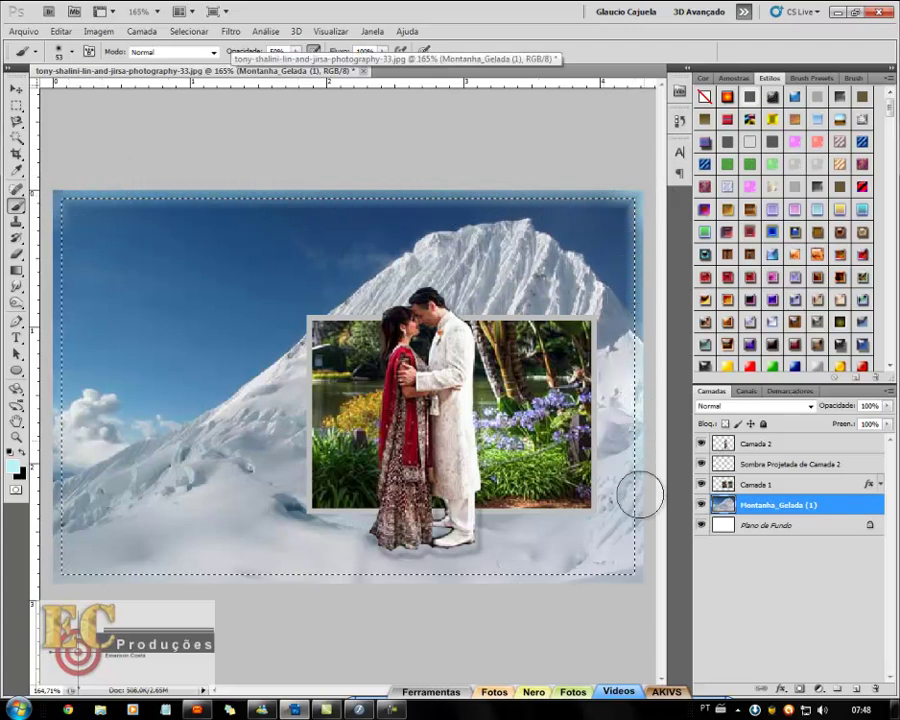
pyautogui.moveTo(635, 578)
pyautogui.mouseDown()
pyautogui.moveTo(526, 566)
pyautogui.moveTo(221, 572)
pyautogui.moveTo(55, 390)
pyautogui.moveTo(40, 230)
pyautogui.moveTo(60, 415)
pyautogui.moveTo(58, 580)
pyautogui.moveTo(60, 194)
pyautogui.moveTo(596, 205)
pyautogui.moveTo(627, 376)
pyautogui.moveTo(625, 607)
pyautogui.moveTo(635, 543)
pyautogui.moveTo(615, 573)
pyautogui.mouseUp()
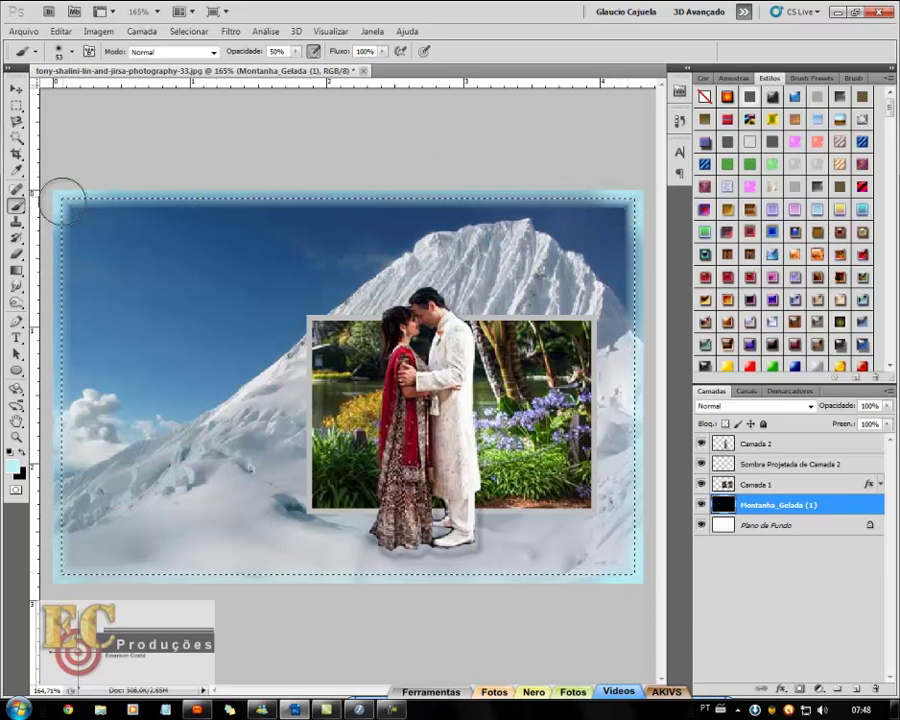
pyautogui.moveTo(50, 220); pyautogui.dragTo(36, 550)
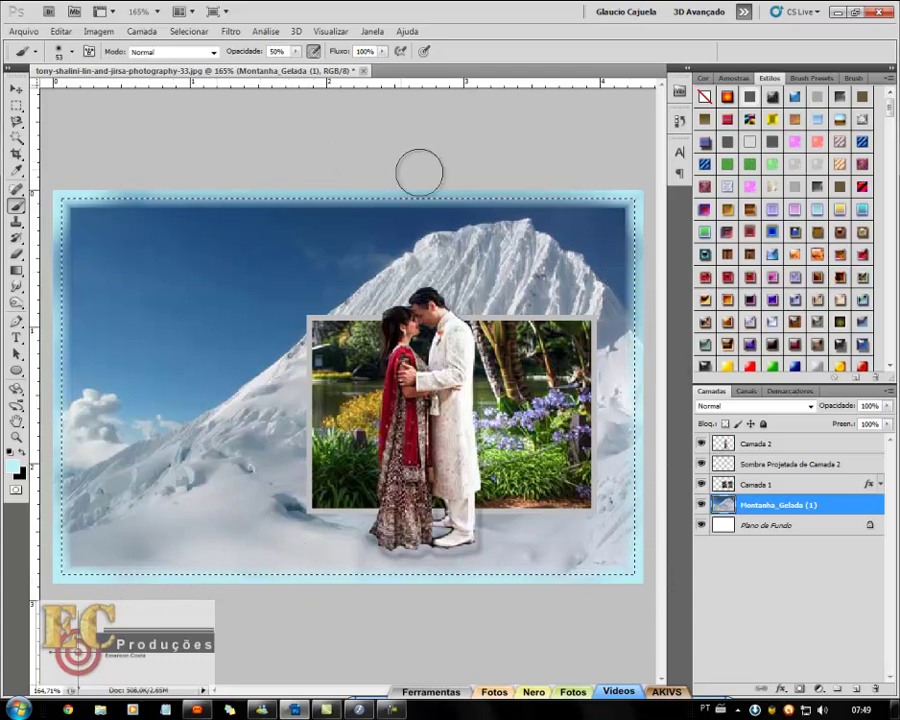
pyautogui.hotkey('ctrl', 'd')
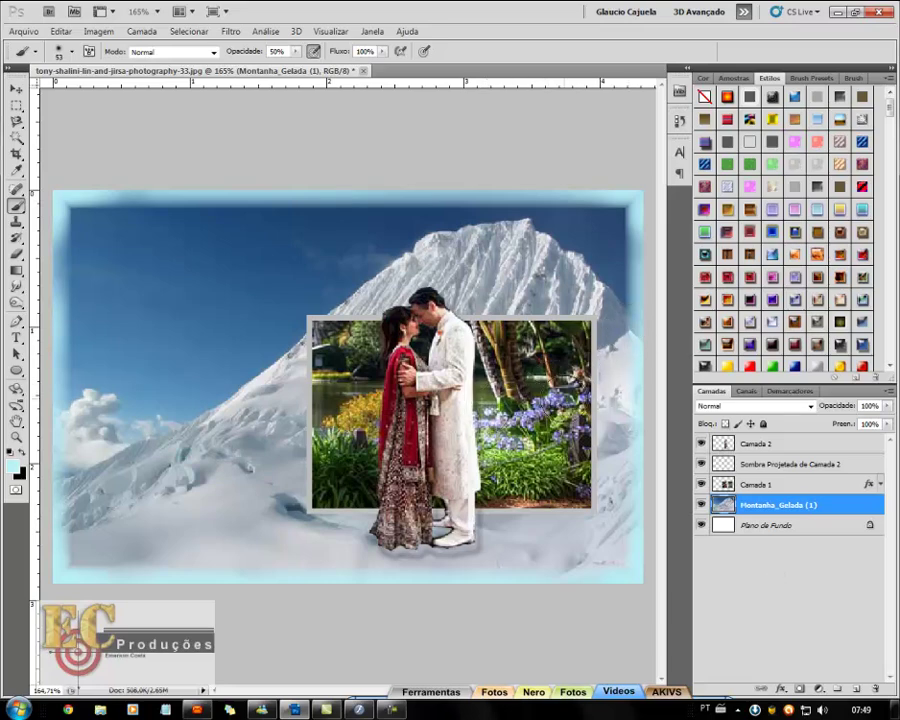
# Toggle Camada 1, Camada 2 and shadow layer visibility to compare, then minimize Photoshop.
pyautogui.click(701, 485)
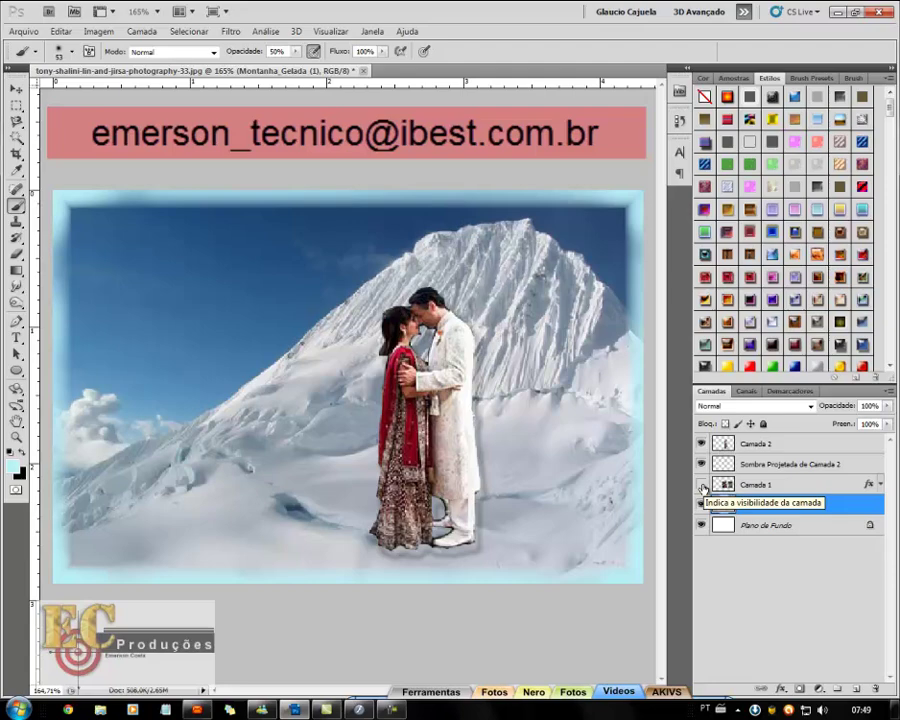
pyautogui.click(702, 486)
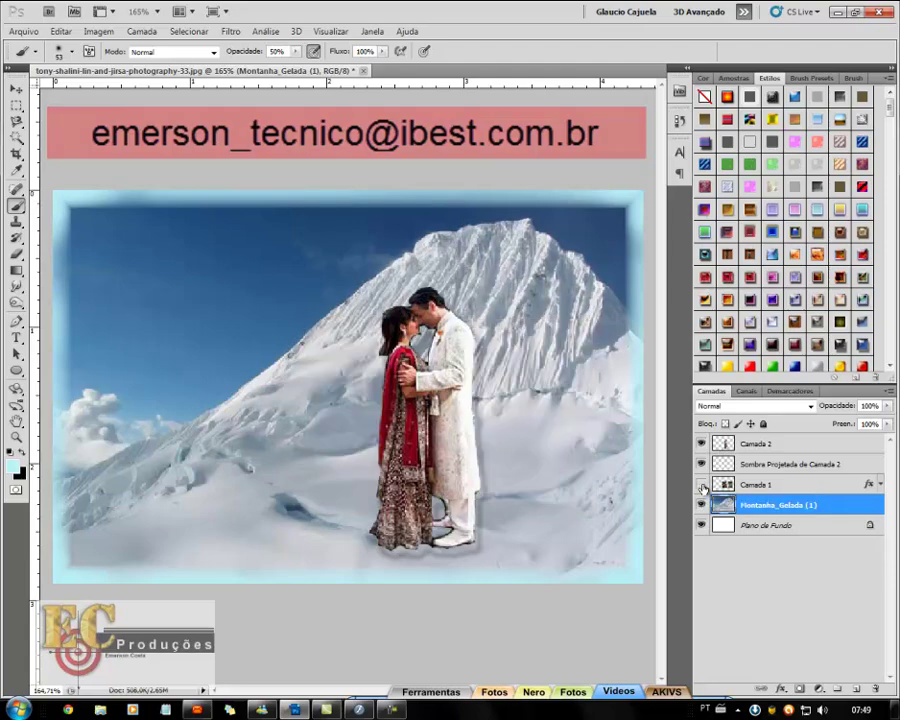
pyautogui.click(702, 486)
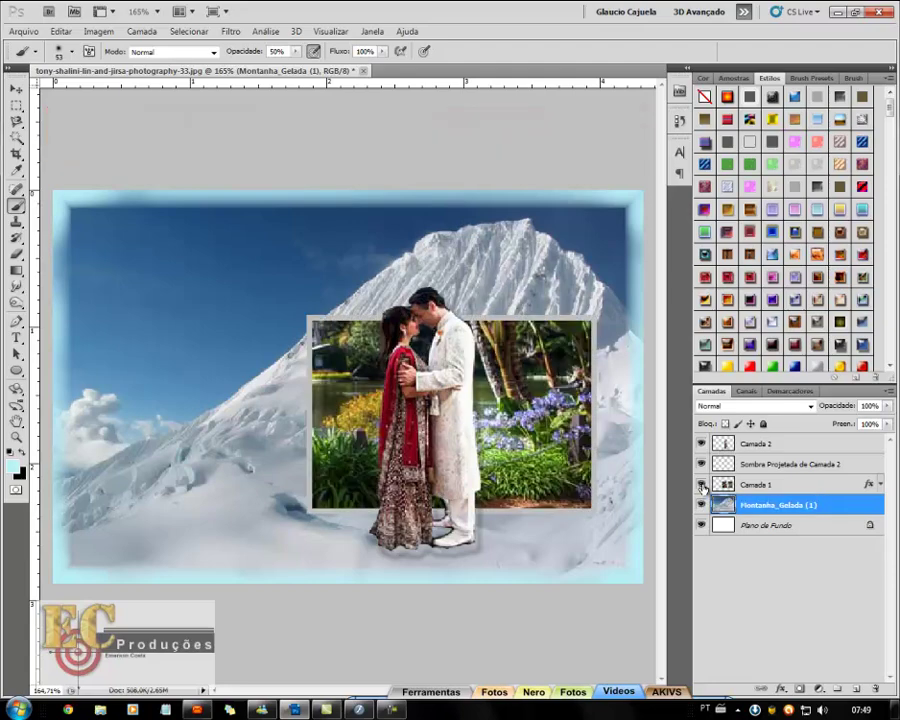
pyautogui.click(702, 444)
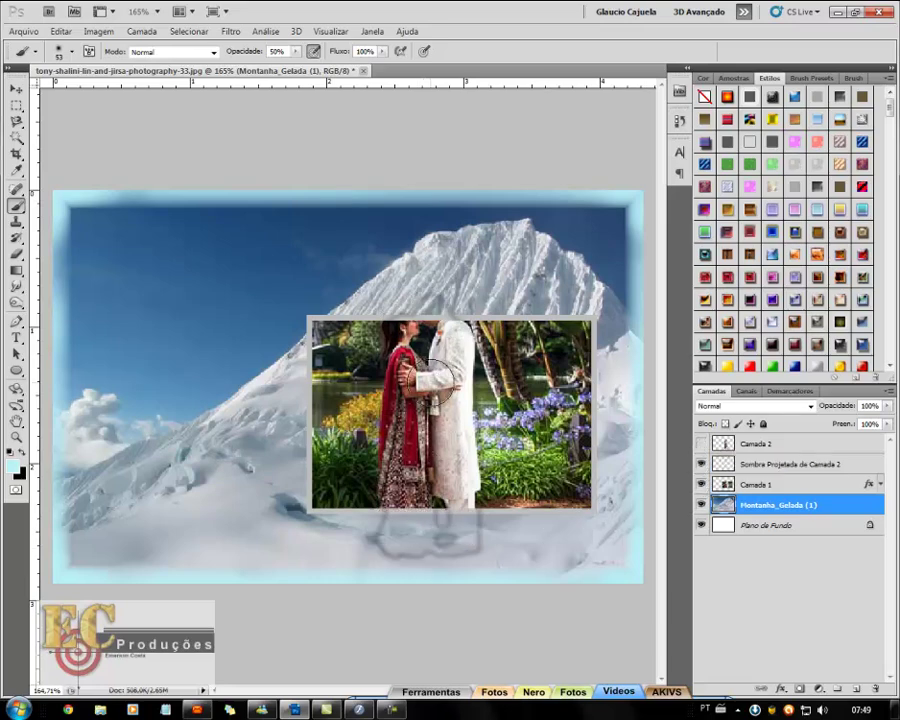
pyautogui.click(702, 444)
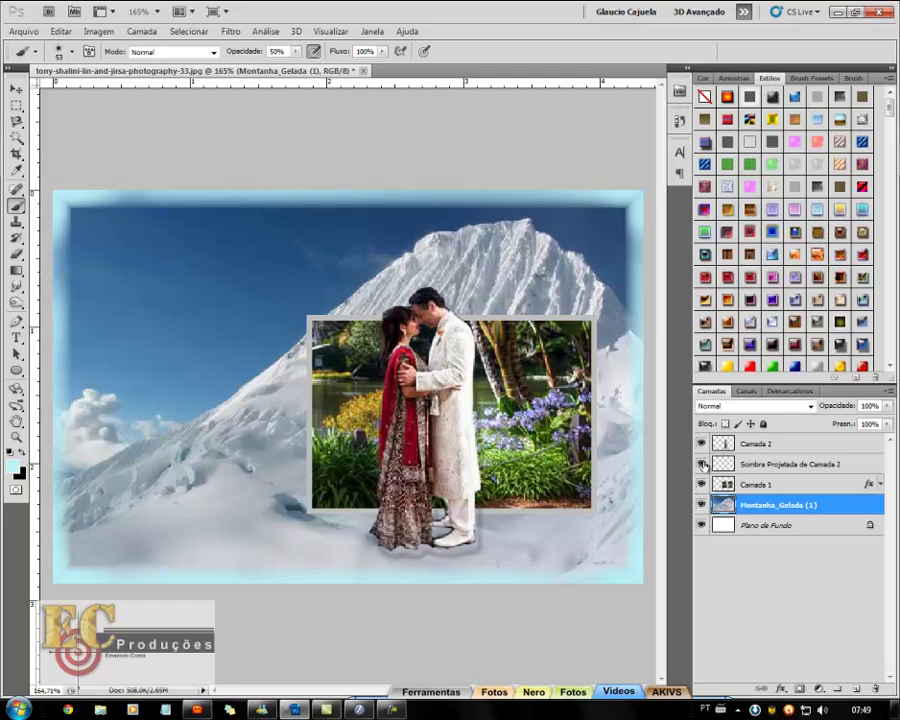
pyautogui.click(702, 464)
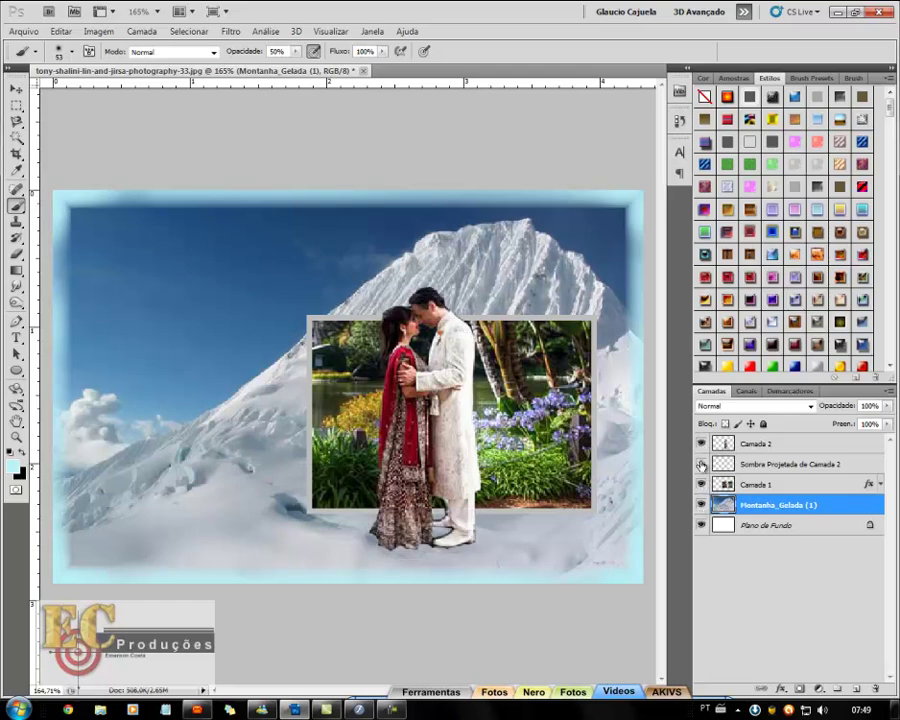
pyautogui.click(702, 464)
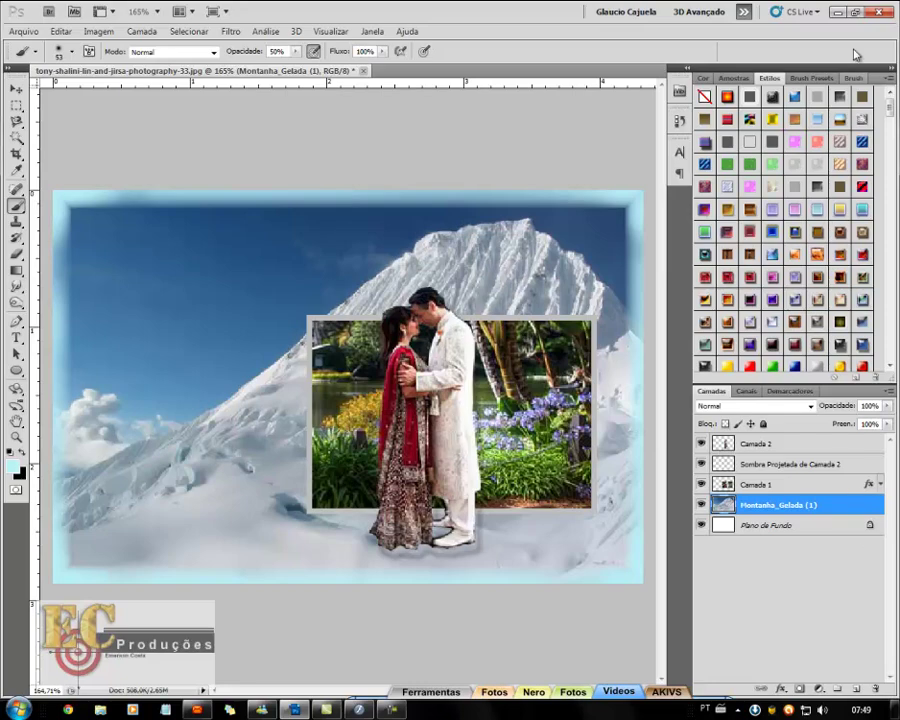
pyautogui.click(838, 13)
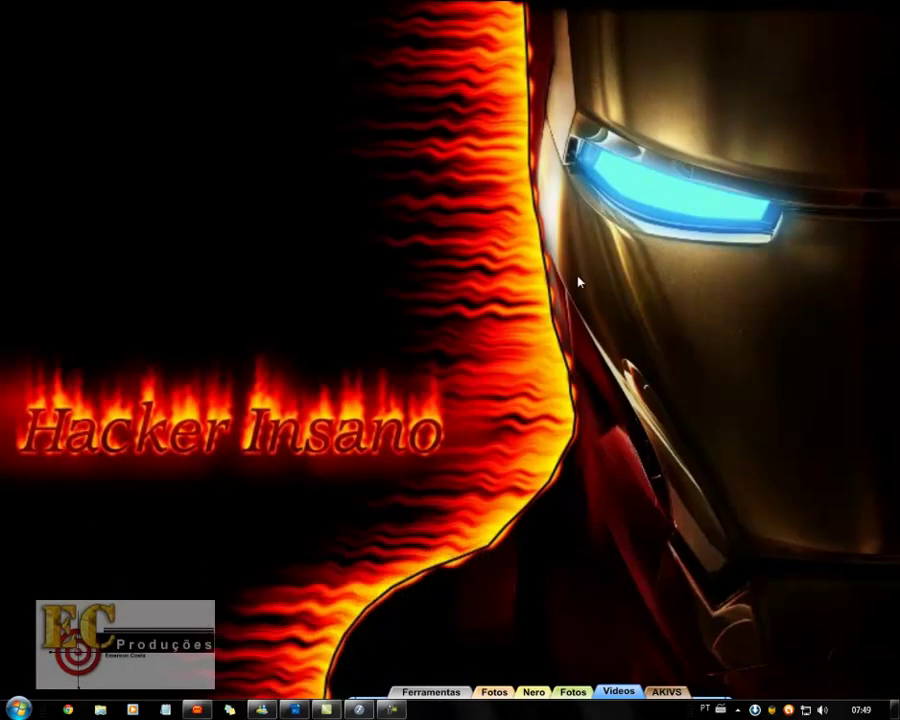